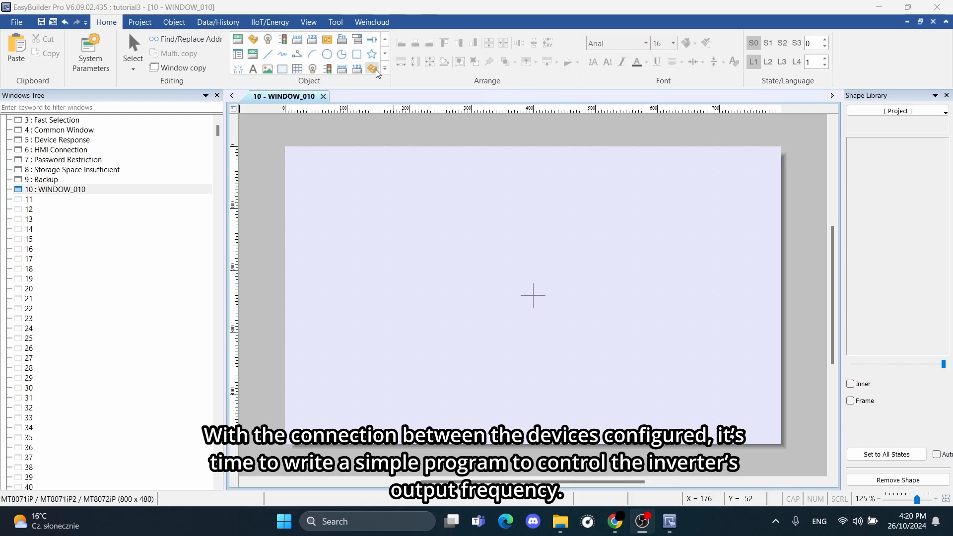
# Start a new Toggle Switch object for the Yaskawa Inverter and replace its 0x address with the station prefix 10#.
pyautogui.click(385, 69)
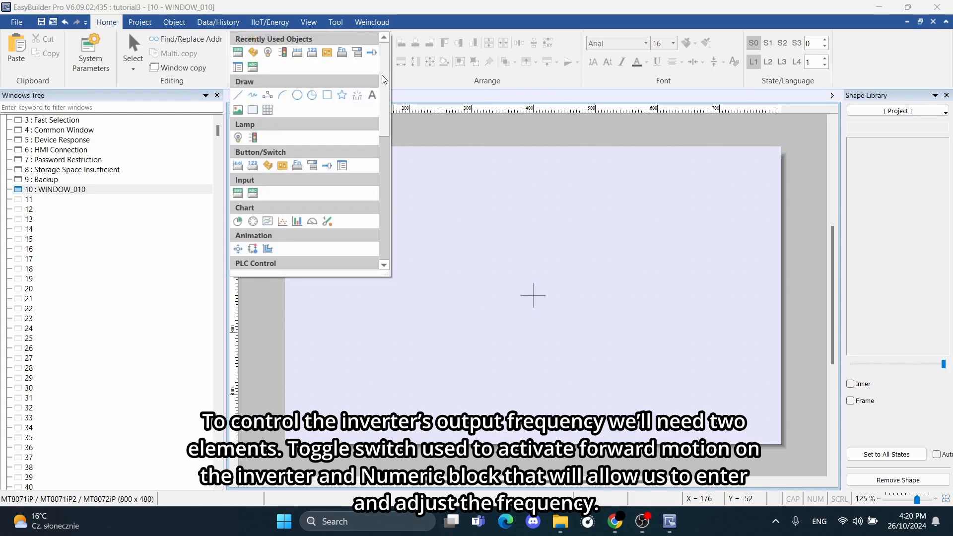
pyautogui.click(269, 170)
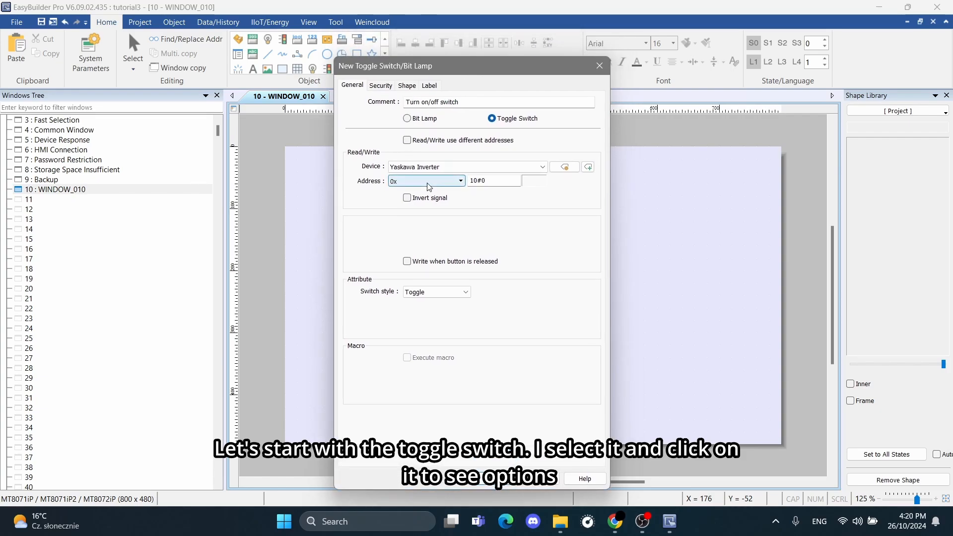
pyautogui.click(502, 180)
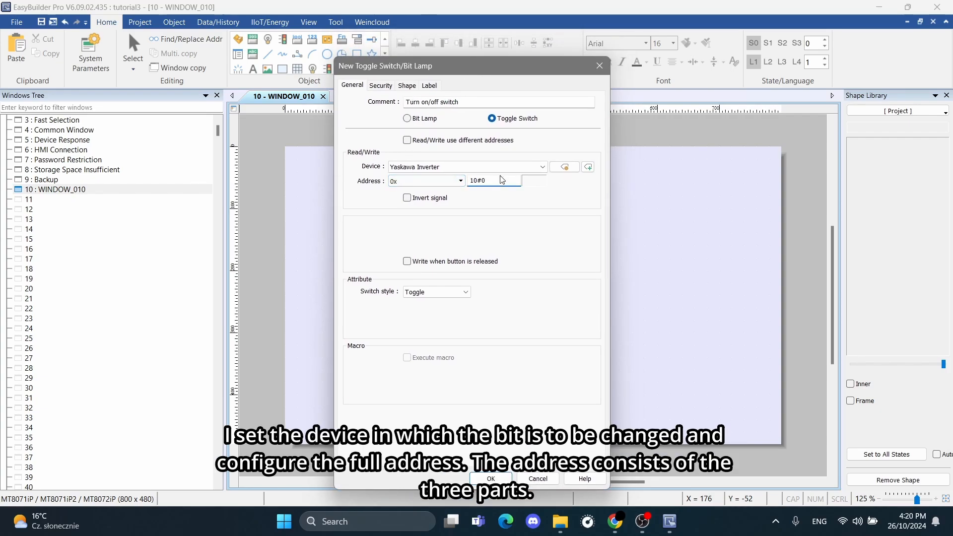
pyautogui.press('BackSpace')
pyautogui.press('BackSpace')
pyautogui.press('BackSpace')
pyautogui.press('BackSpace')
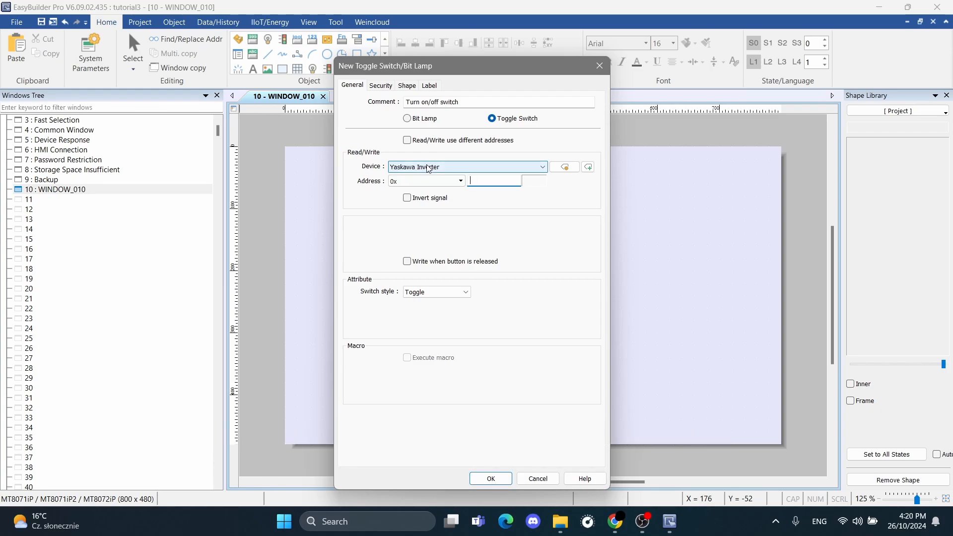
pyautogui.write('10#')
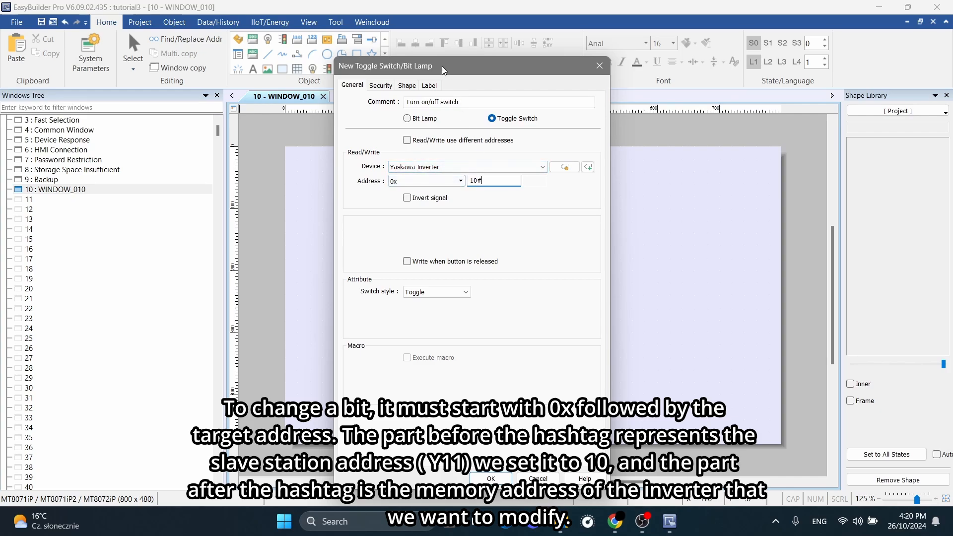
pyautogui.moveTo(442, 67); pyautogui.dragTo(152, 48)
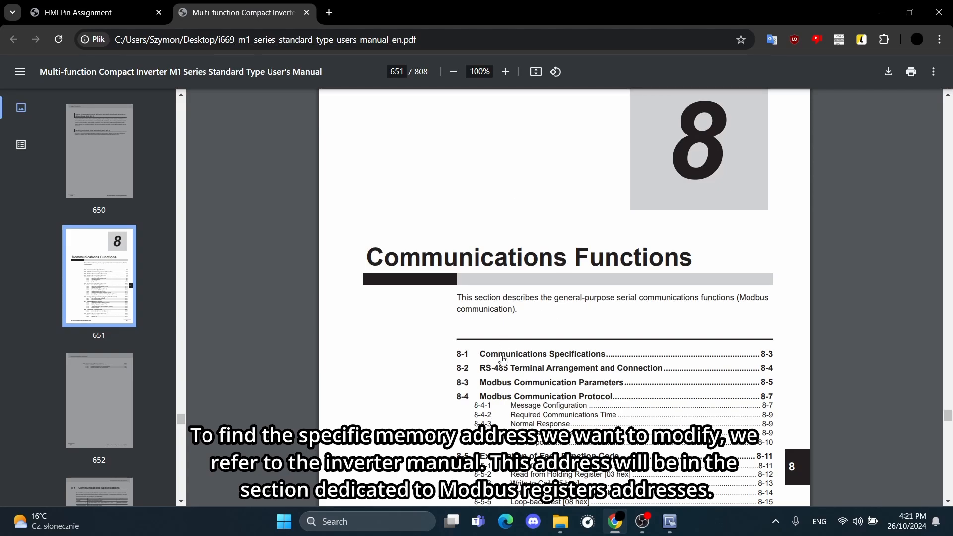
# Switch to the inverter manual in Chrome and find the forward run entry in the Modbus coil number list.
pyautogui.scroll(-3, 551, 386)
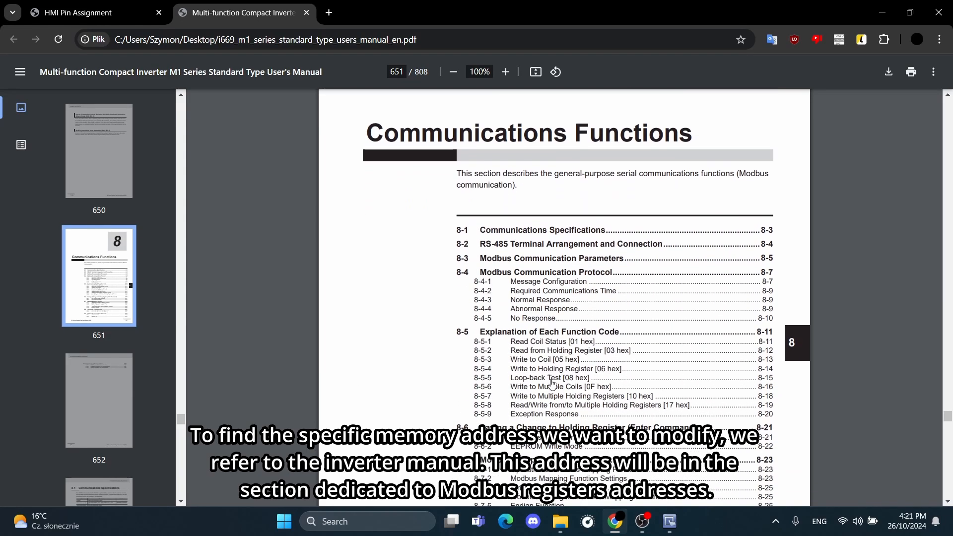
pyautogui.scroll(-4, 551, 386)
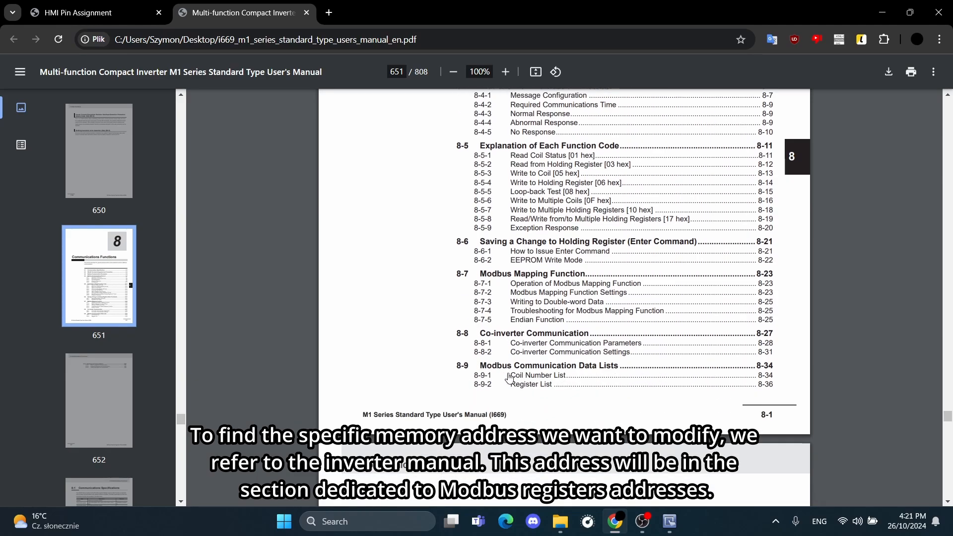
pyautogui.click(597, 370)
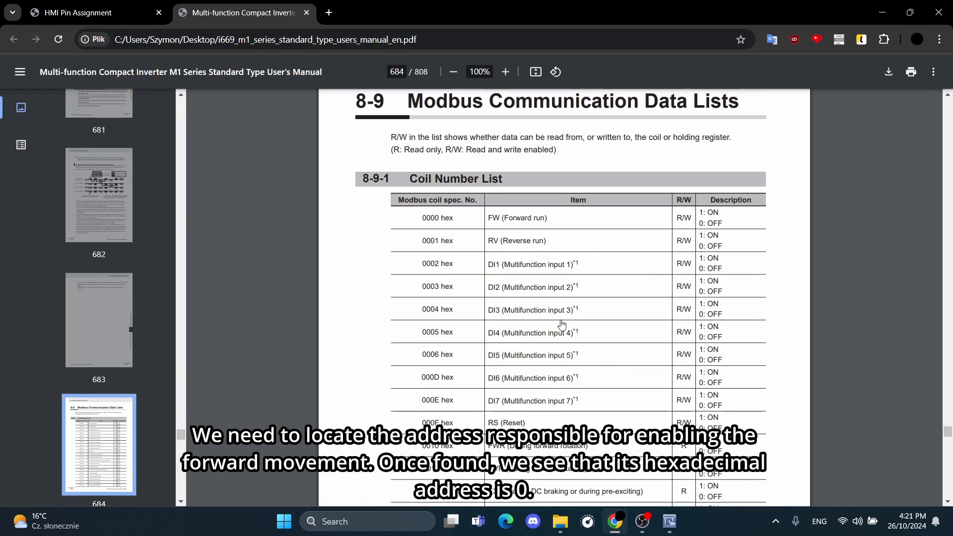
pyautogui.moveTo(423, 216); pyautogui.dragTo(550, 221)
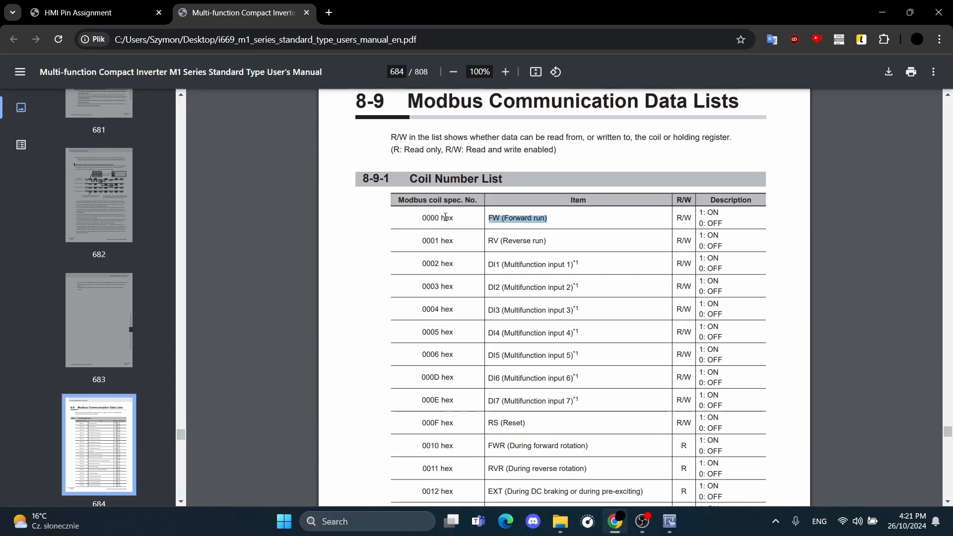
# Back in EasyBuilder Pro, complete the toggle switch address as 10#0 and place the switch at about X 145, Y 158 on WINDOW_010.
pyautogui.click(668, 523)
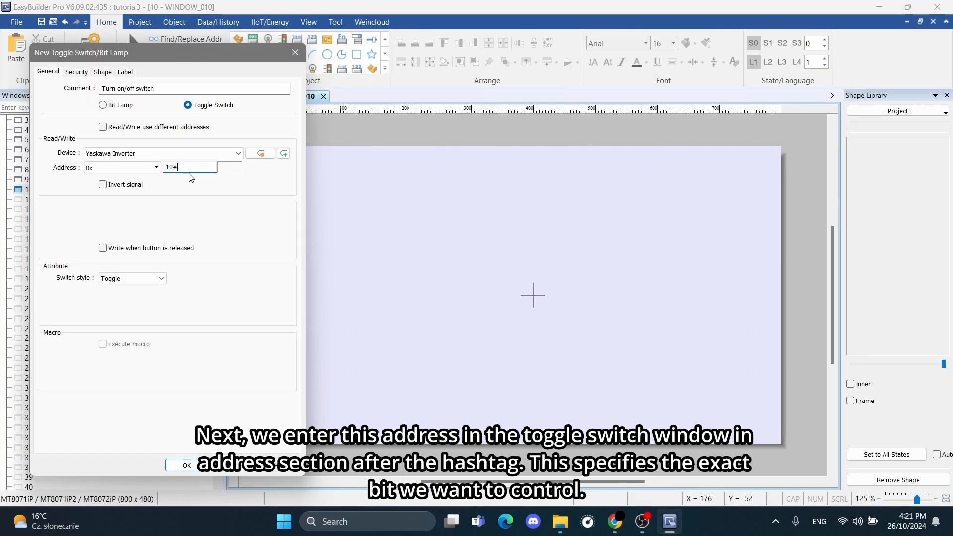
pyautogui.write('0')
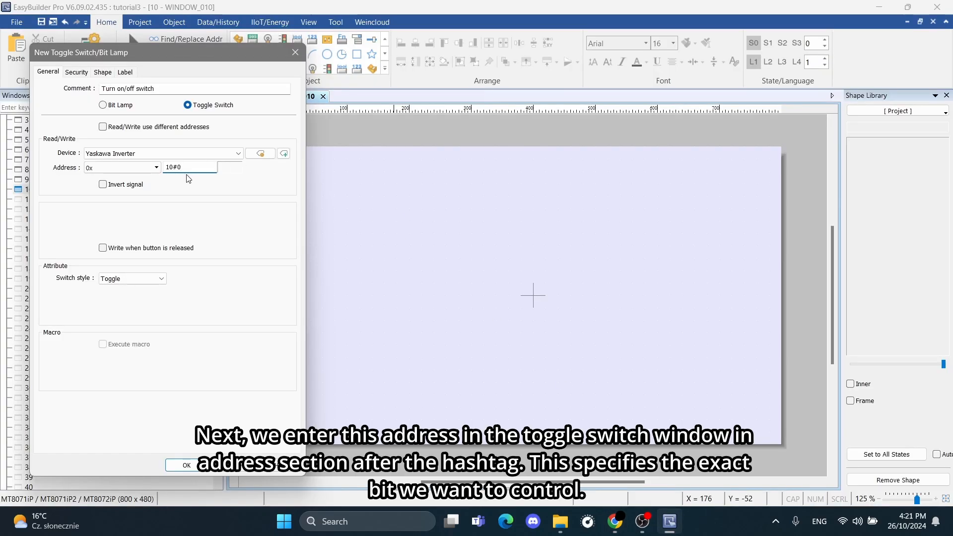
pyautogui.click(187, 466)
pyautogui.click(378, 248)
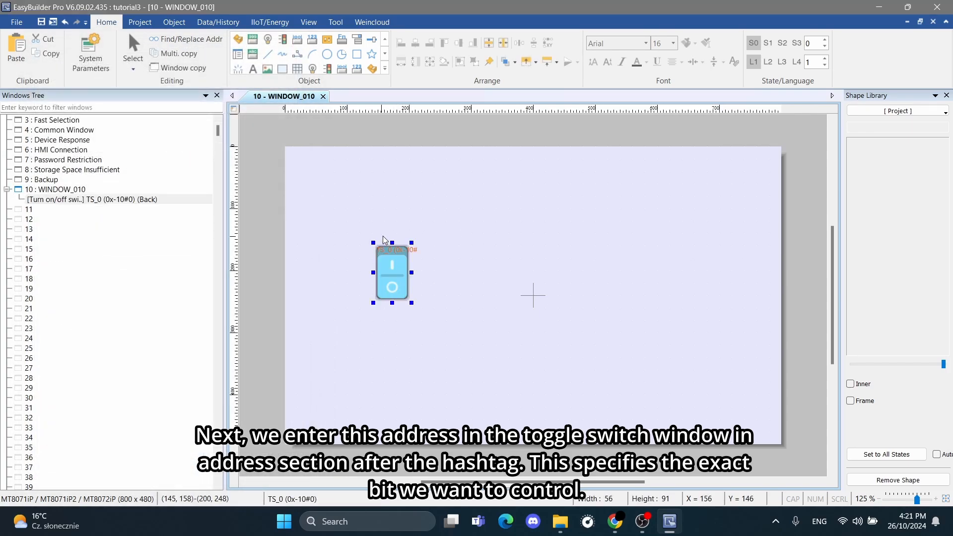
pyautogui.click(577, 146)
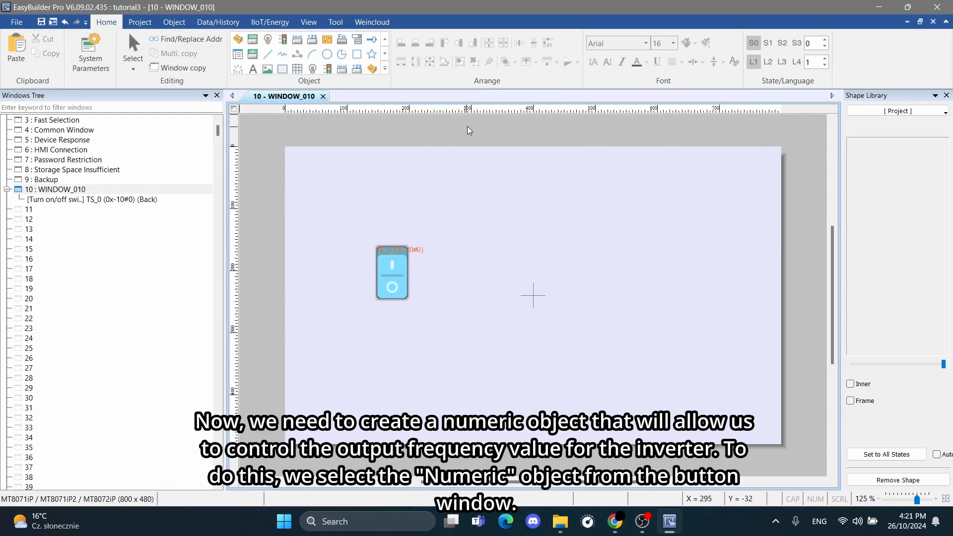
# Start a new Numeric input object and give it the comment "Frequency".
pyautogui.click(383, 72)
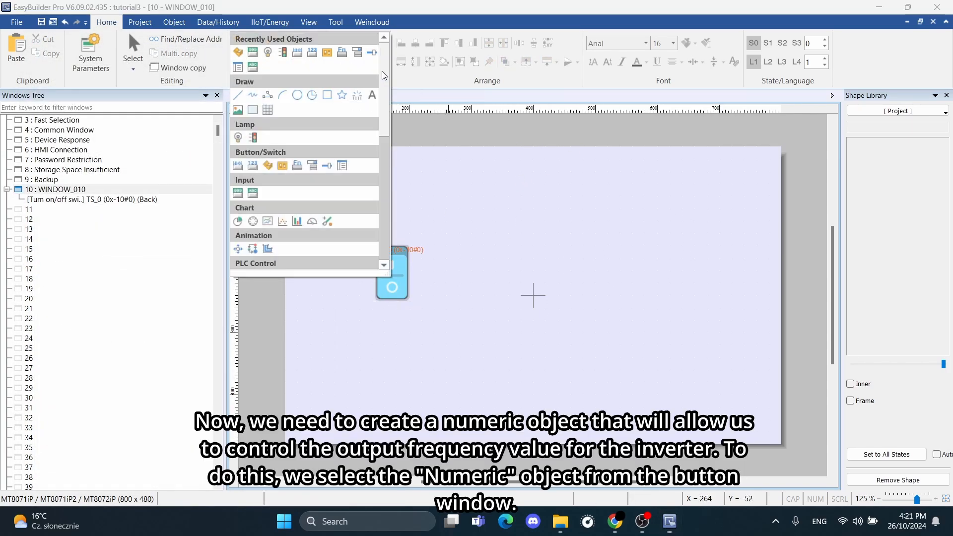
pyautogui.click(238, 194)
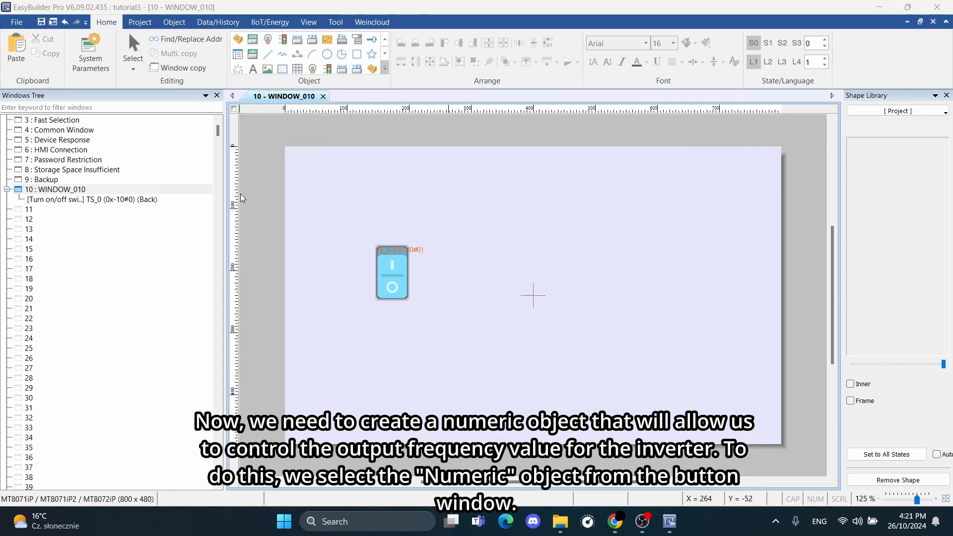
pyautogui.moveTo(447, 21); pyautogui.dragTo(390, 29)
pyautogui.click(354, 66)
pyautogui.write('F')
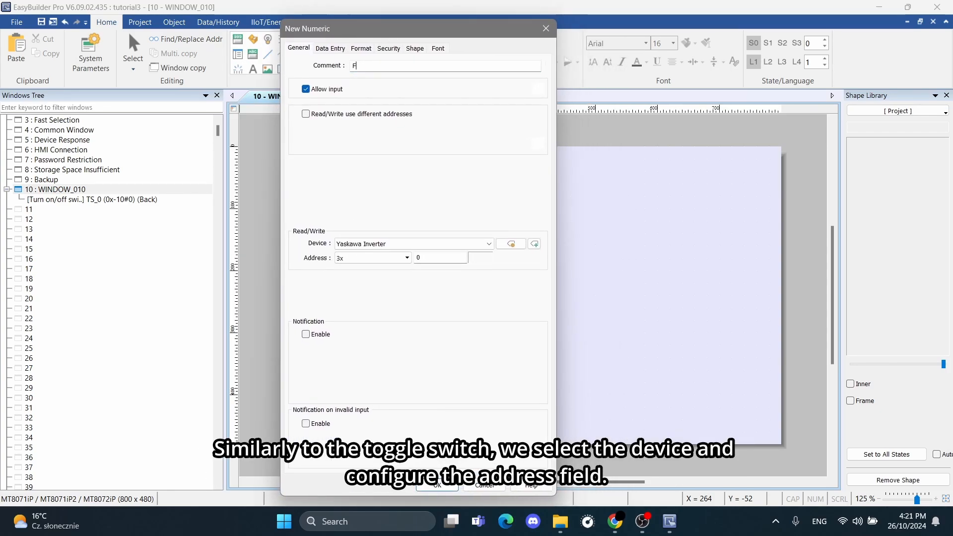
pyautogui.write('req')
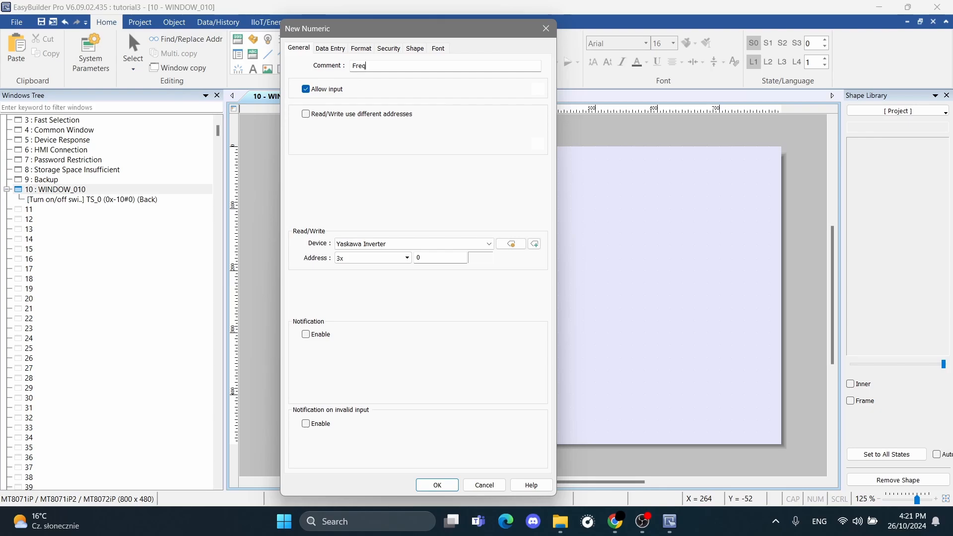
pyautogui.write('uency')
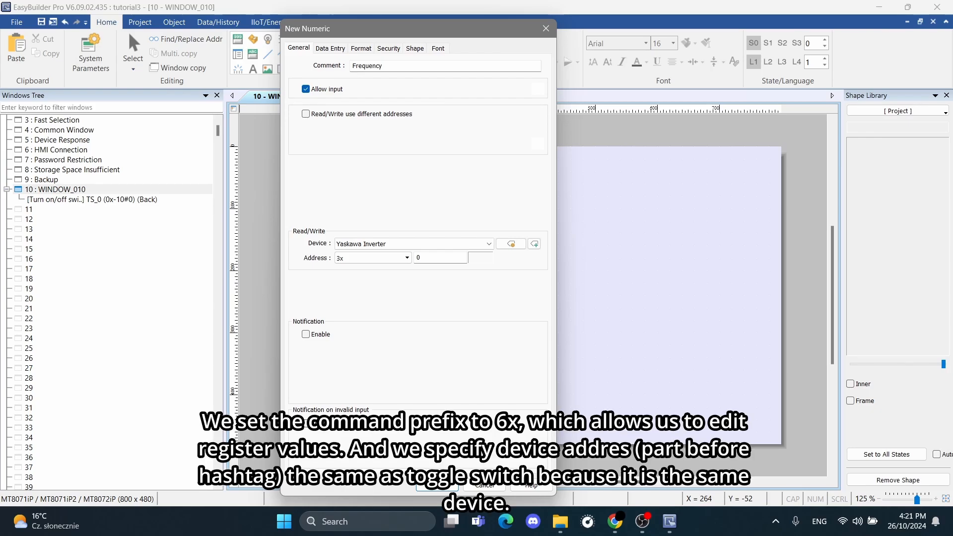
# Set the numeric object's address type to 6x and enter the station prefix 10# in its address.
pyautogui.click(372, 258)
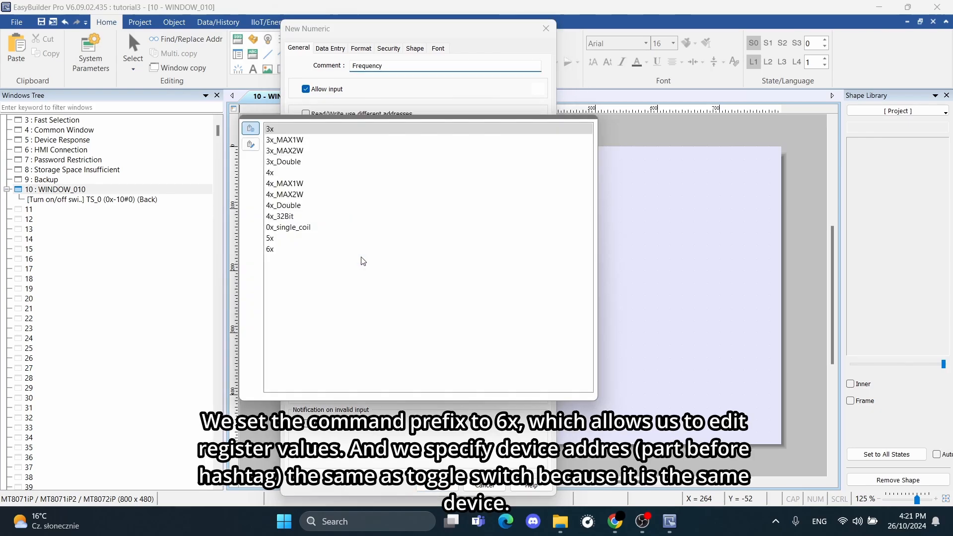
pyautogui.click(292, 249)
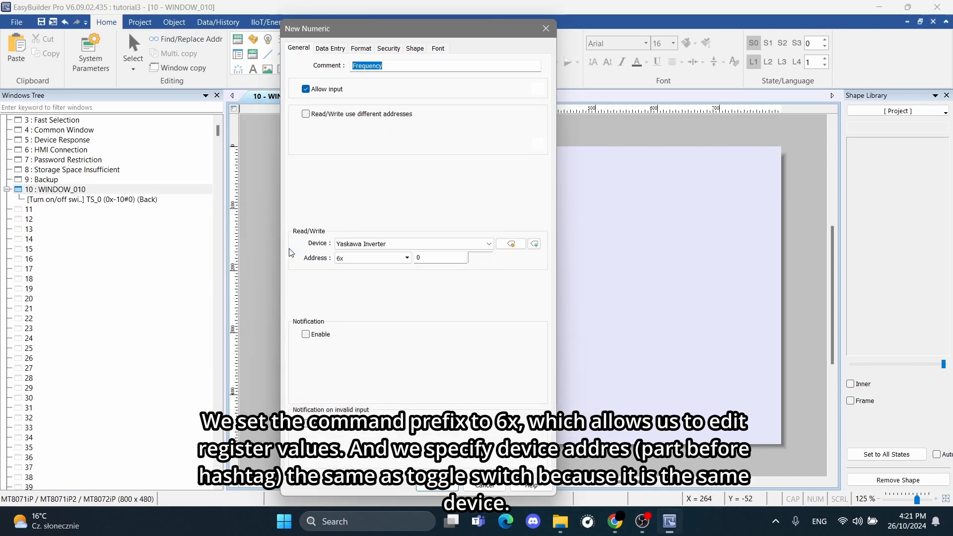
pyautogui.click(435, 258)
pyautogui.press('BackSpace')
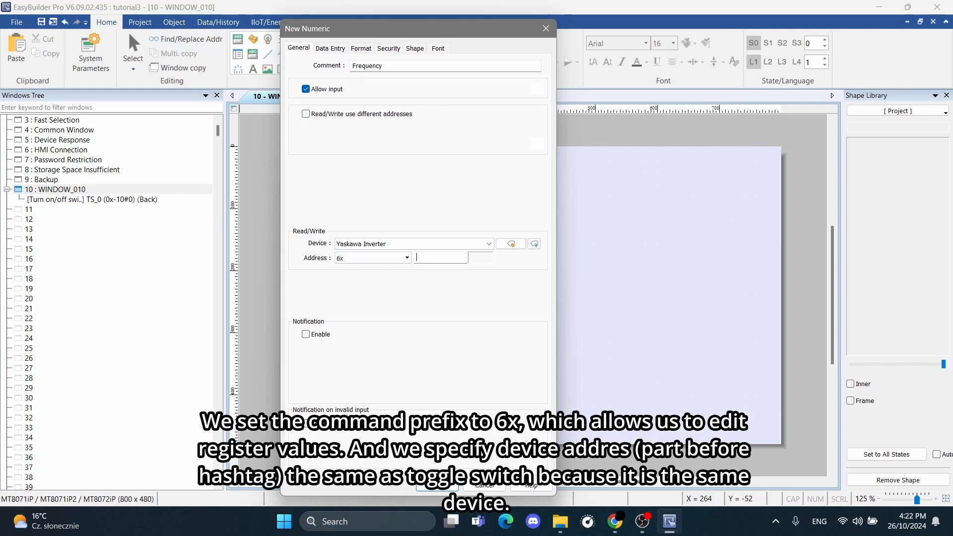
pyautogui.write('10#')
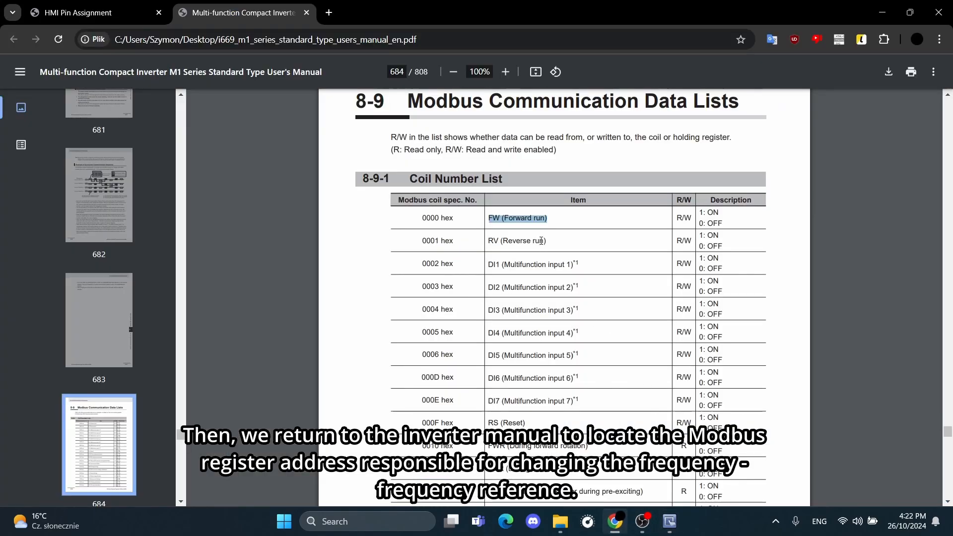
# Switch to the inverter manual in Chrome and find the Modbus address of parameter S01, Frequency Reference, in the register list.
pyautogui.click(402, 139)
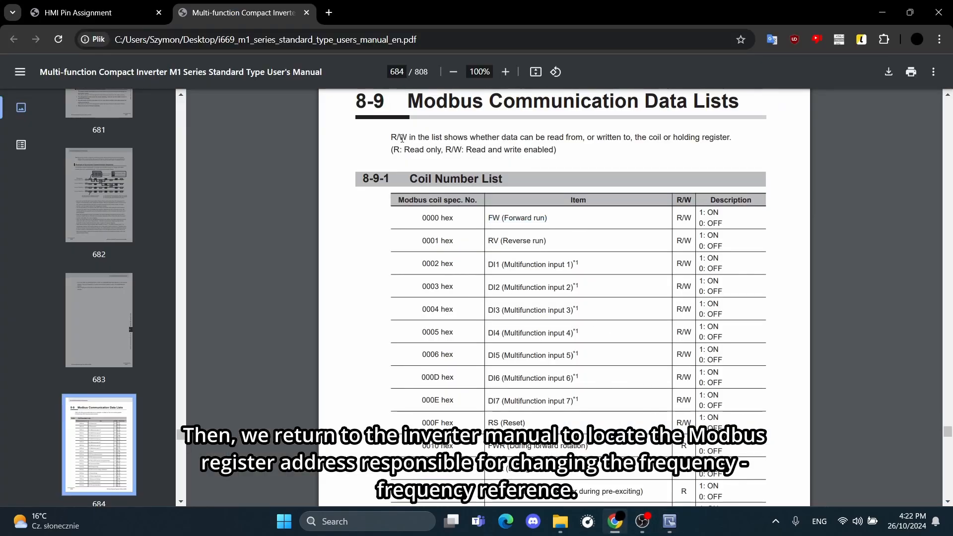
pyautogui.scroll(-20, 473, 172)
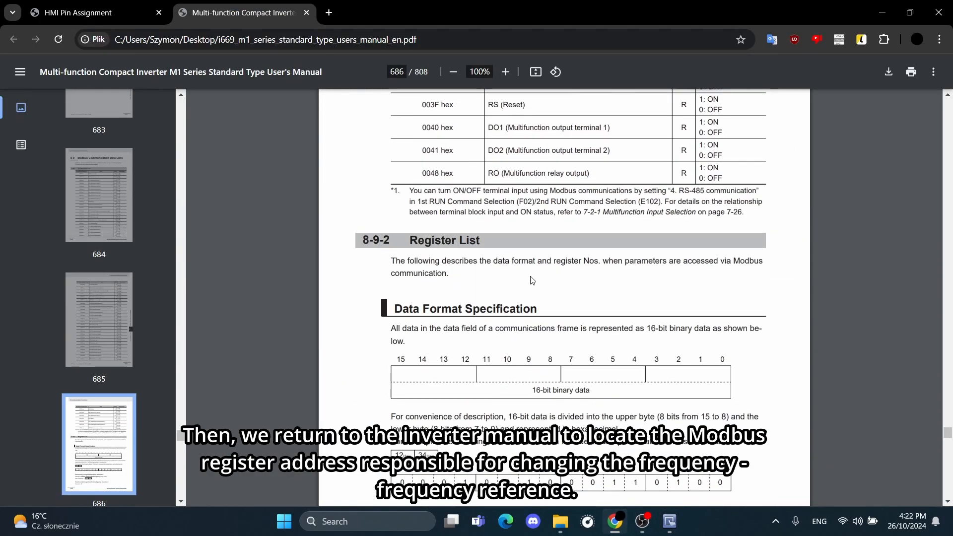
pyautogui.scroll(-20, 562, 286)
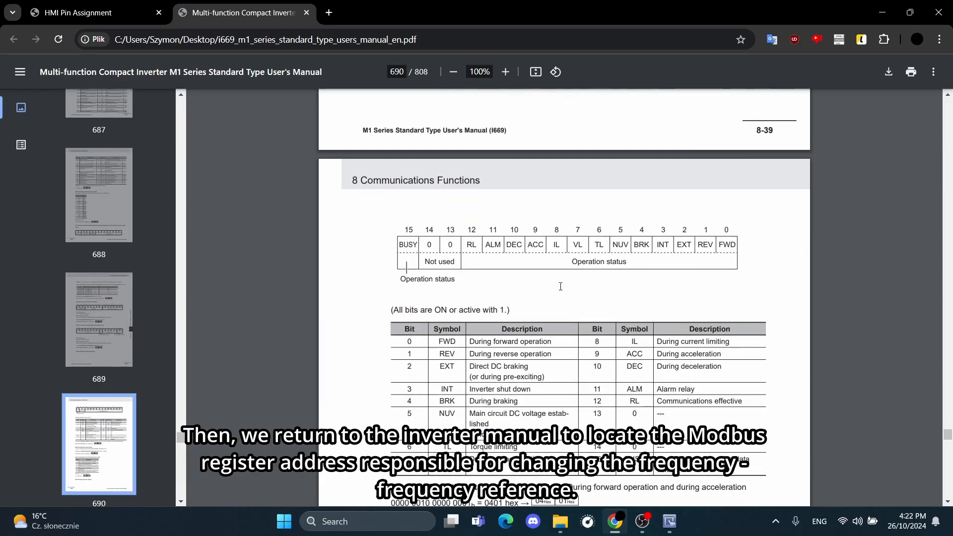
pyautogui.scroll(-20, 560, 287)
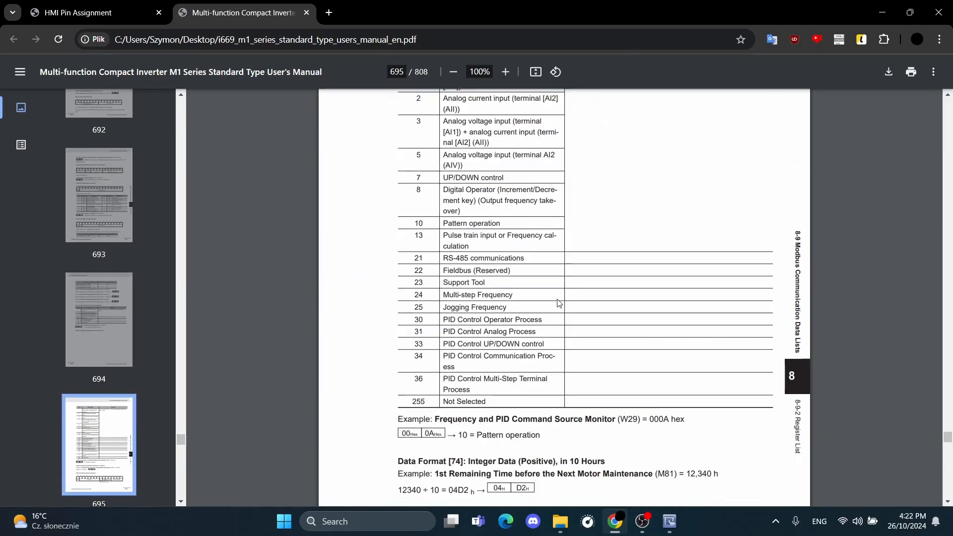
pyautogui.scroll(-20, 557, 307)
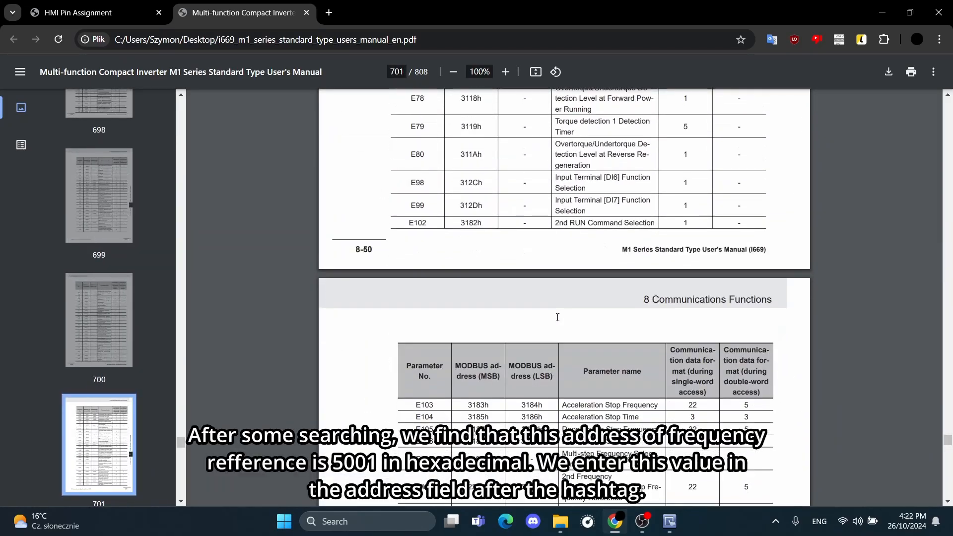
pyautogui.scroll(-20, 556, 325)
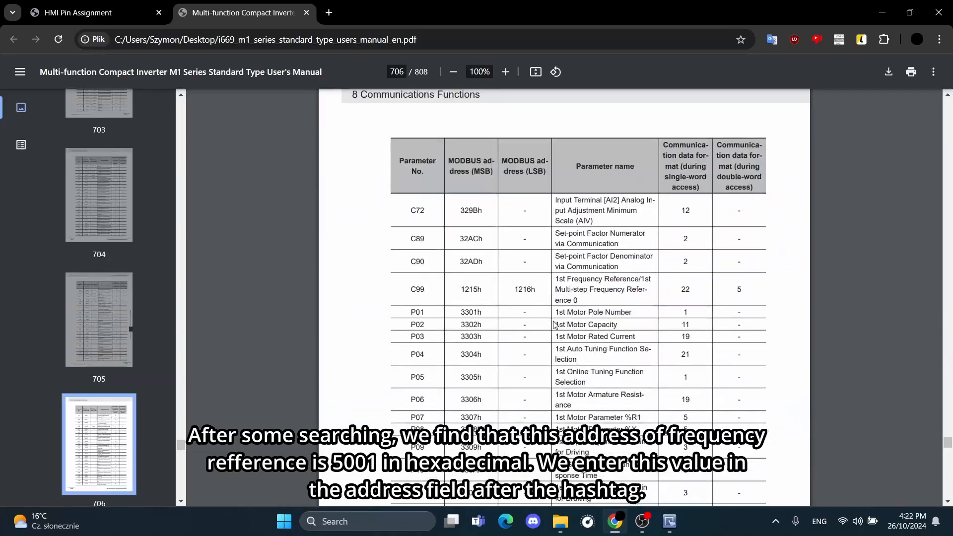
pyautogui.scroll(-20, 555, 325)
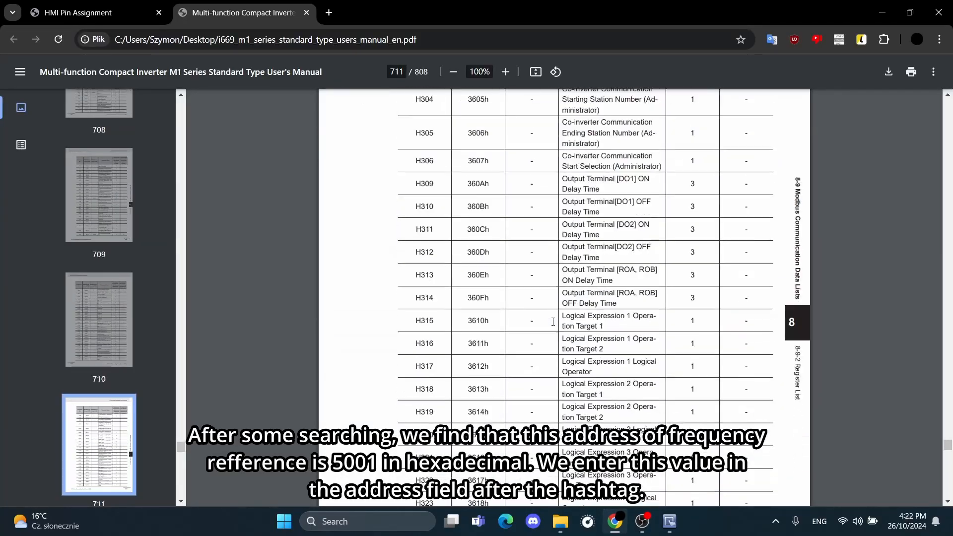
pyautogui.scroll(-20, 554, 322)
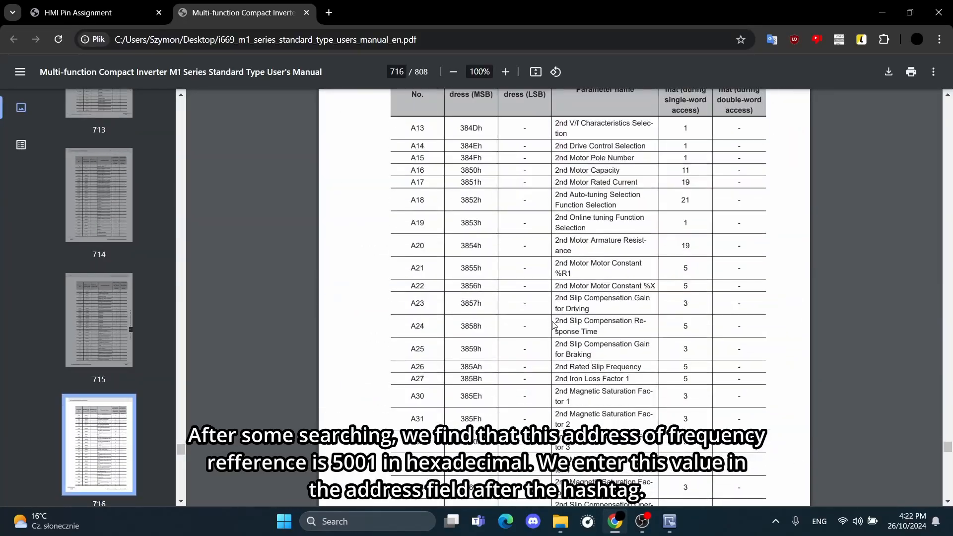
pyautogui.scroll(-20, 552, 324)
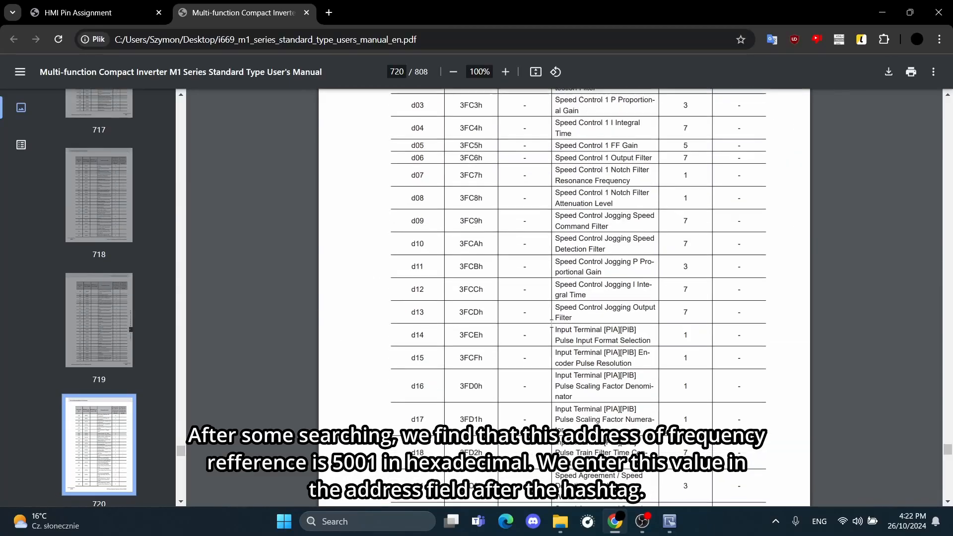
pyautogui.scroll(-15, 552, 323)
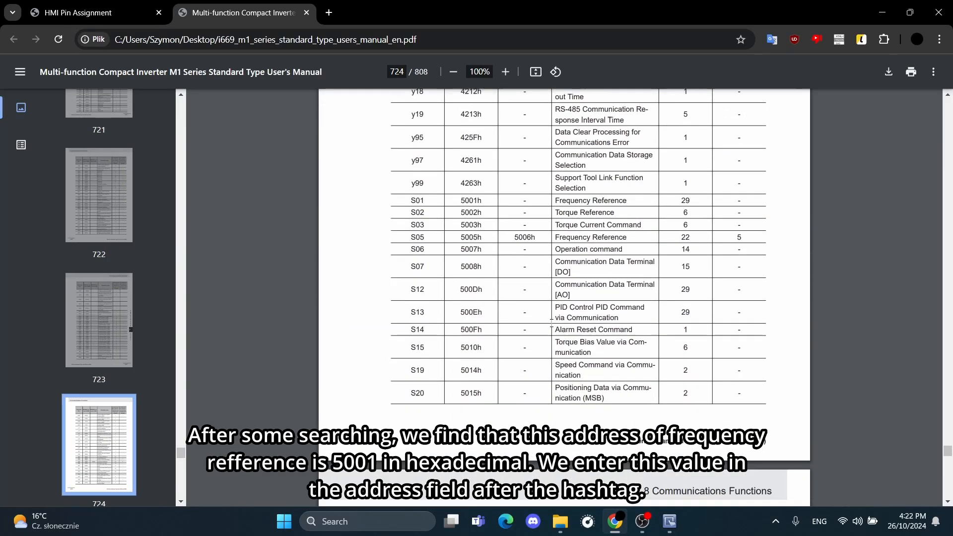
pyautogui.scroll(7, 551, 323)
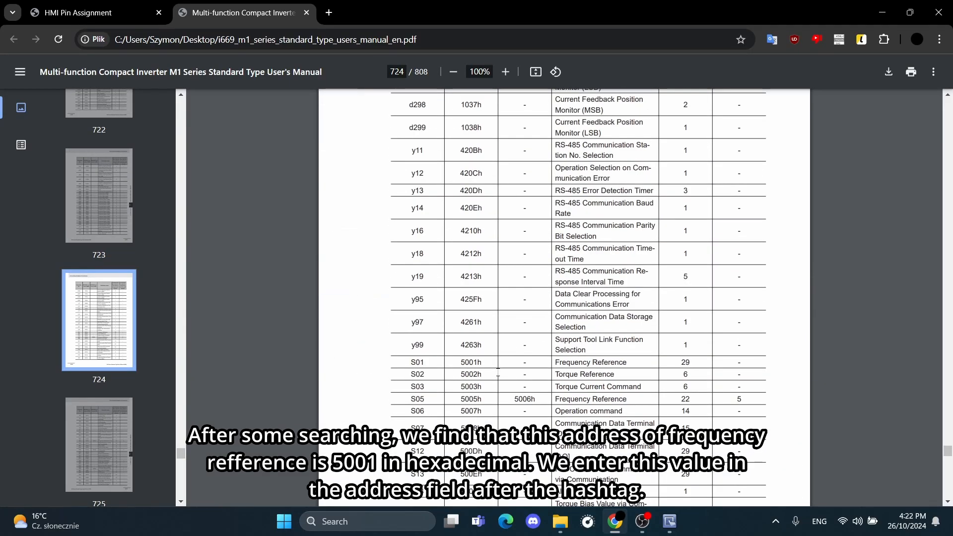
pyautogui.moveTo(555, 362); pyautogui.dragTo(633, 367)
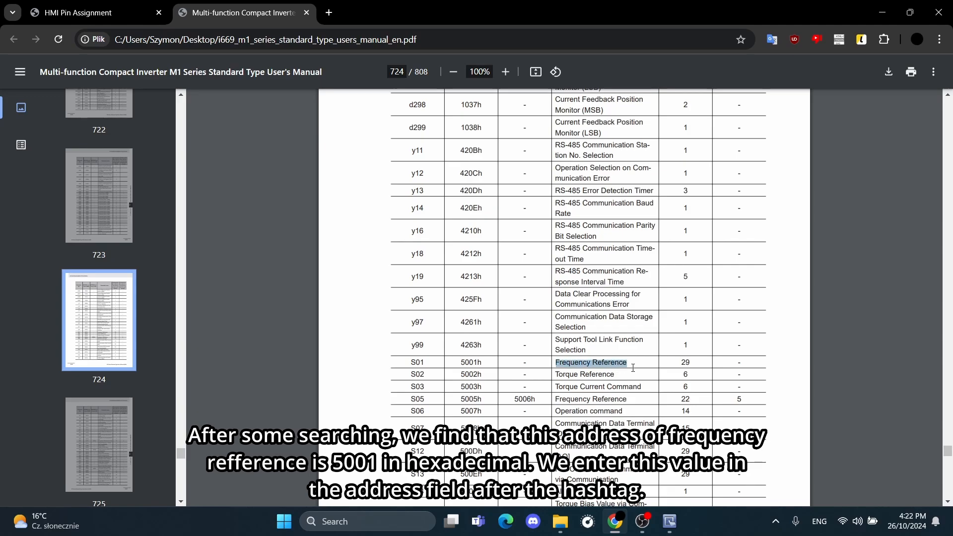
# Read the Modbus address of S01 Frequency Reference in the manual, then switch to EasyBuilder Pro and complete the numeric object's address as 10# 5001.
pyautogui.moveTo(414, 362); pyautogui.dragTo(497, 363)
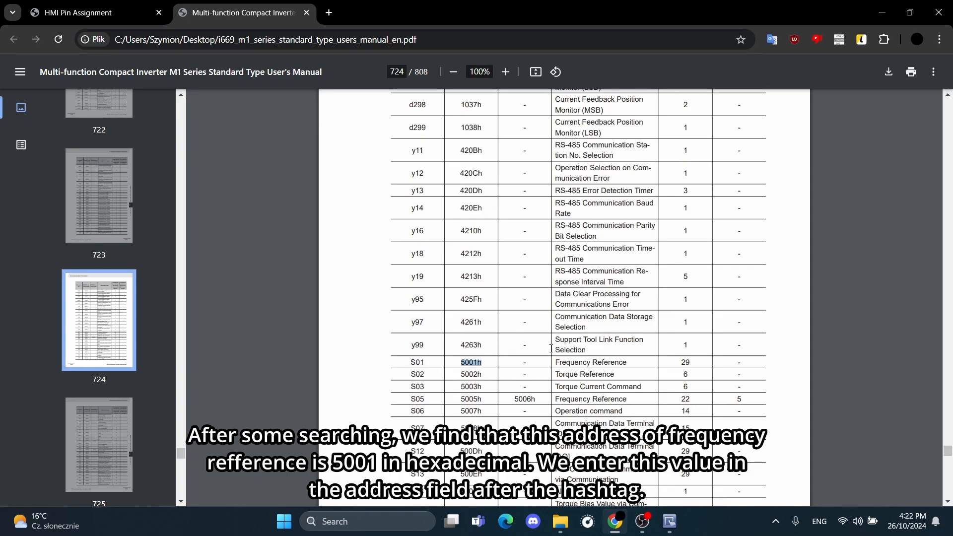
pyautogui.moveTo(568, 367); pyautogui.dragTo(683, 367)
pyautogui.click(684, 367)
pyautogui.click(668, 522)
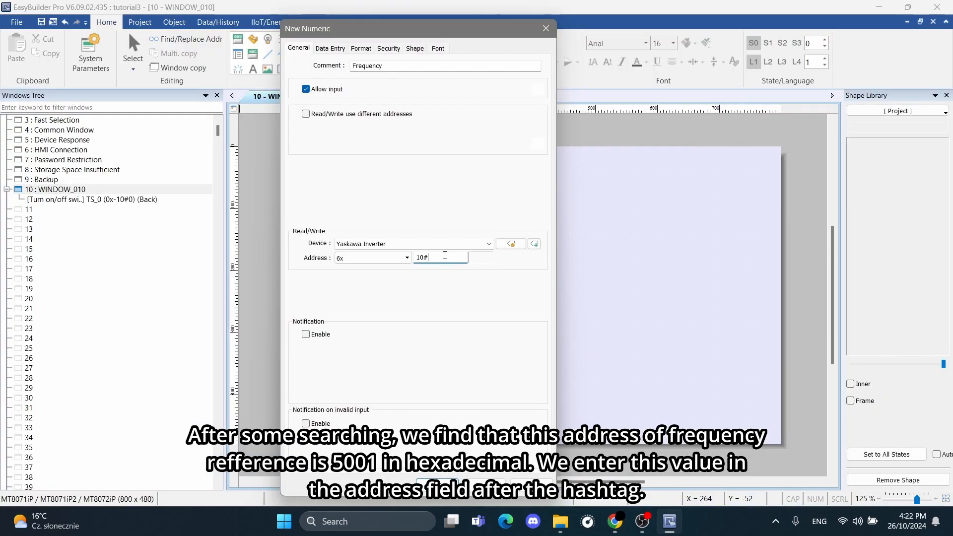
pyautogui.write('5001')
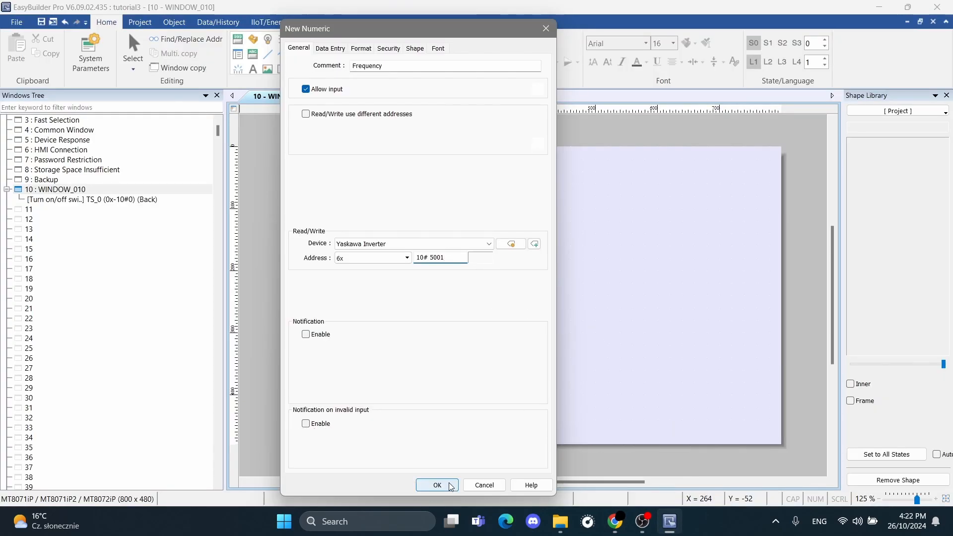
# Set the numeric object's format to 5 digits left of the decimal point with a device high limit of 20000, and confirm the object.
pyautogui.click(336, 48)
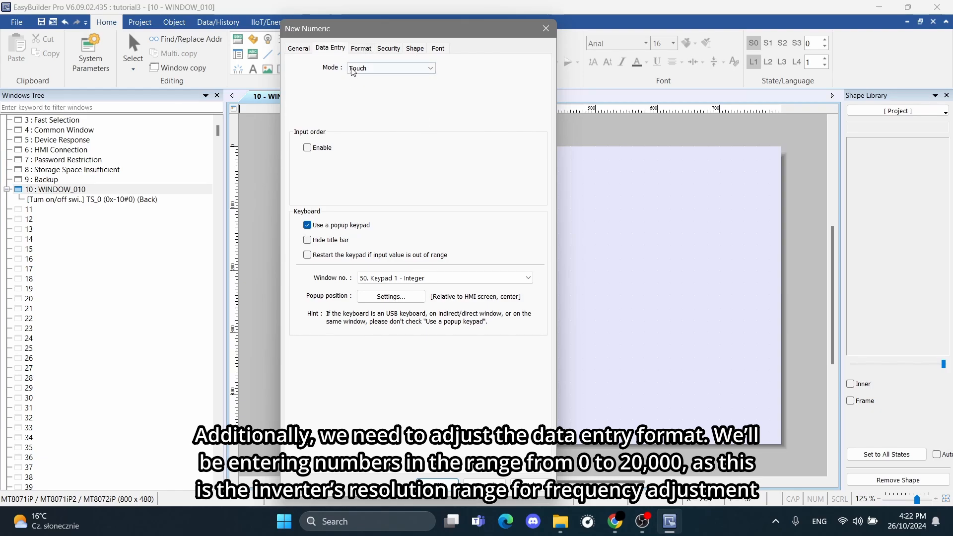
pyautogui.click(361, 48)
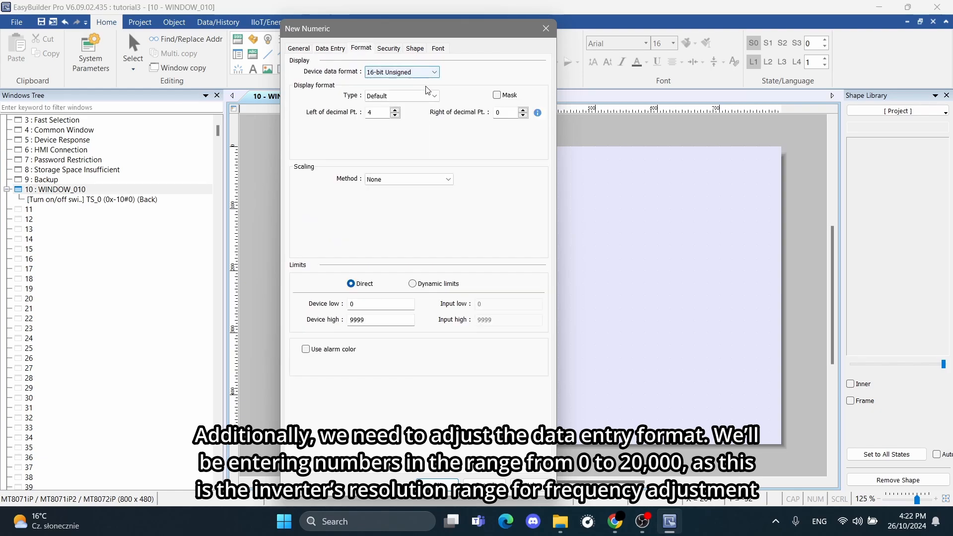
pyautogui.click(396, 110)
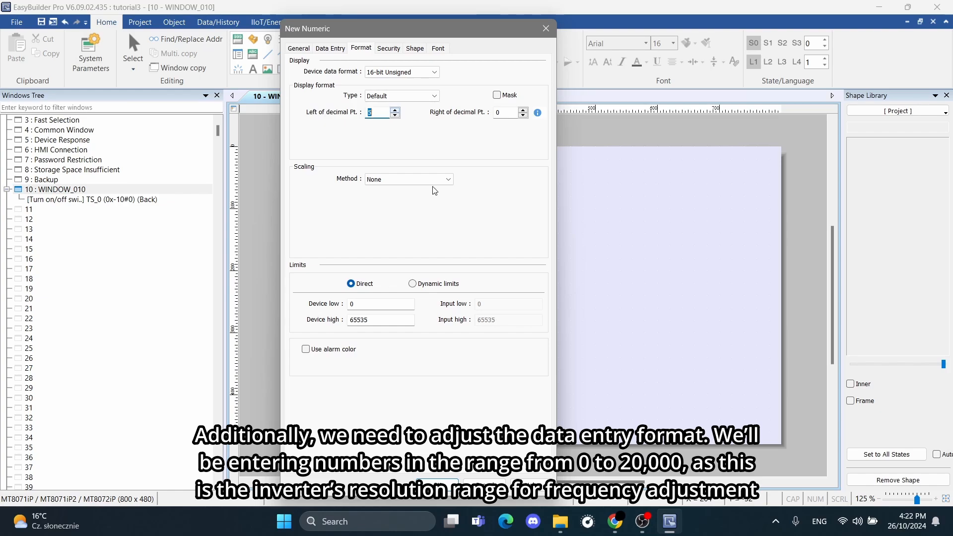
pyautogui.moveTo(381, 320); pyautogui.dragTo(346, 320)
pyautogui.write('20000')
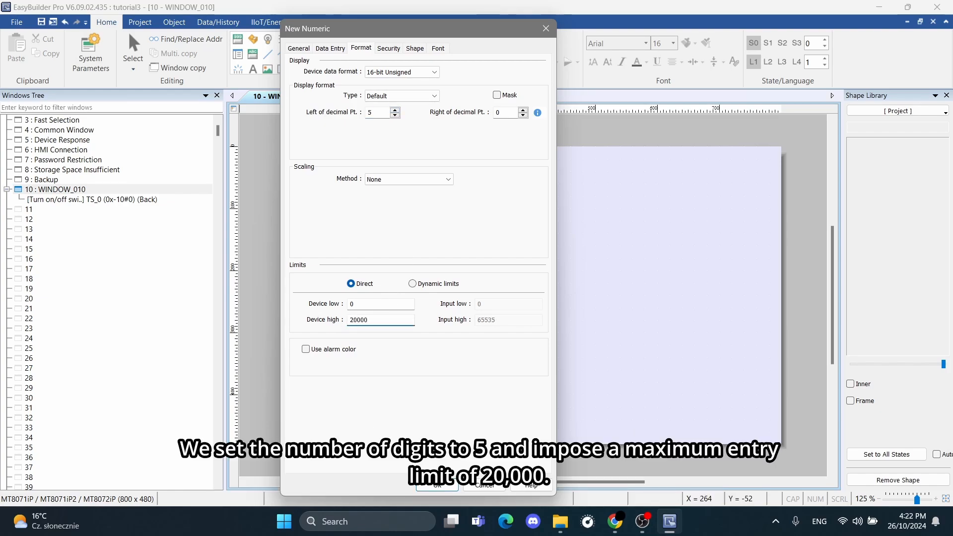
pyautogui.click(441, 488)
# Place the Frequency numeric object beside the toggle switch on WINDOW_010, sized about 269 × 200 at about X 400, Y 121.
pyautogui.click(555, 240)
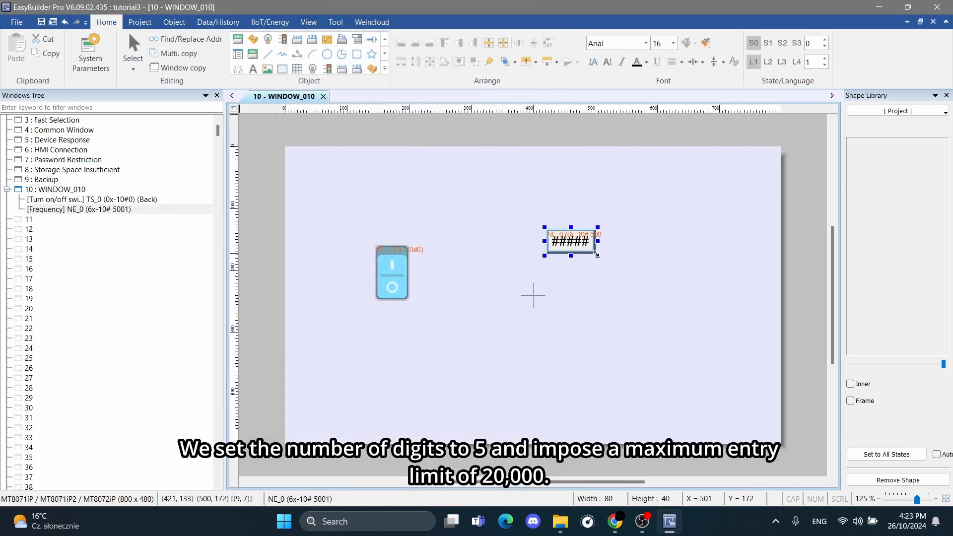
pyautogui.moveTo(596, 255); pyautogui.dragTo(713, 354)
pyautogui.moveTo(638, 271)
pyautogui.mouseDown()
pyautogui.moveTo(621, 265)
pyautogui.moveTo(633, 263)
pyautogui.mouseUp()
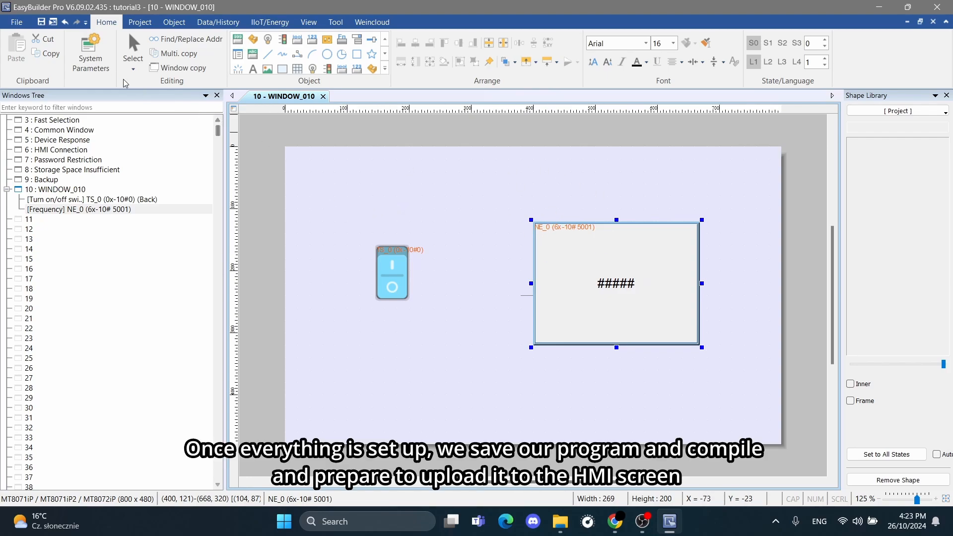
# Save and compile the project, and close the window that opens.
pyautogui.click(44, 23)
pyautogui.click(54, 22)
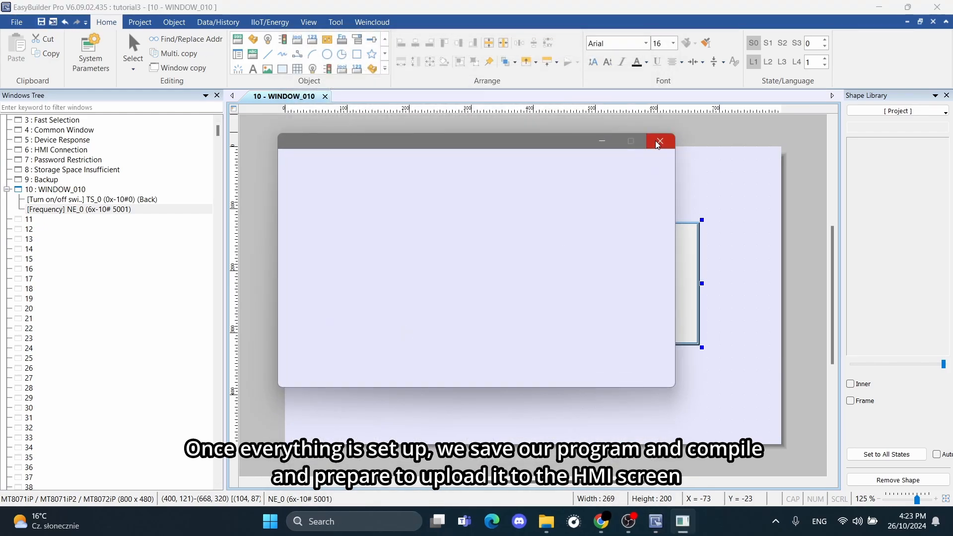
pyautogui.click(659, 142)
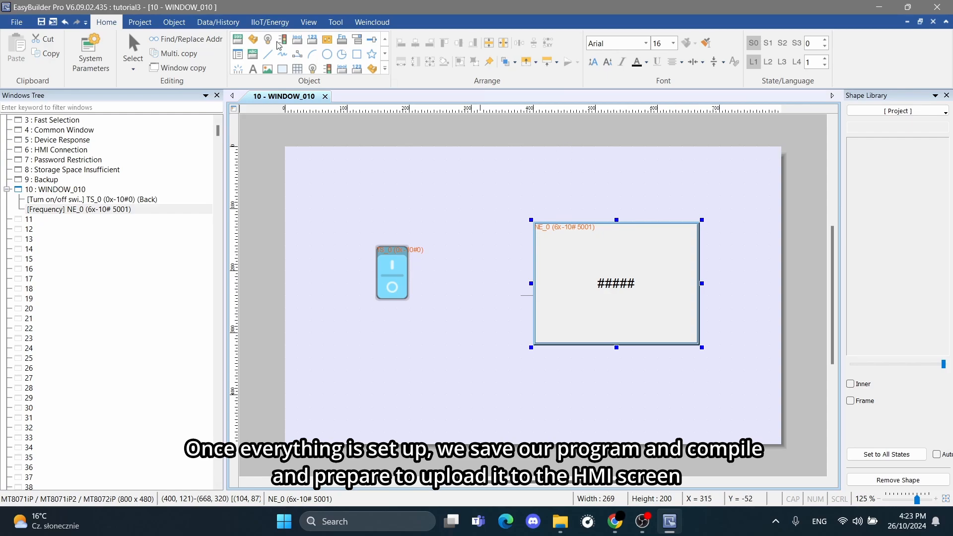
# In the PC-to-HMI download settings, set the target IP to 10.0.0.100 and return to selecting the target by HMI name.
pyautogui.click(140, 22)
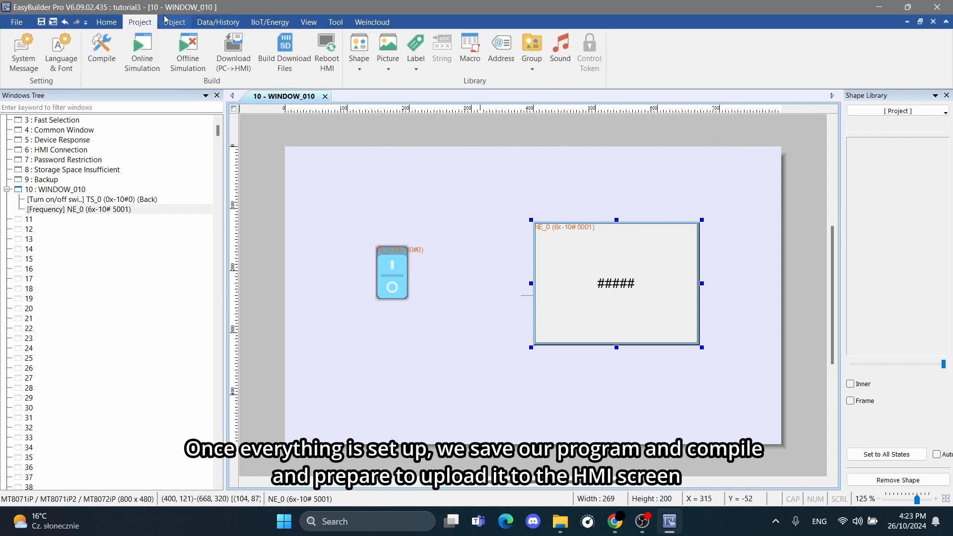
pyautogui.click(230, 53)
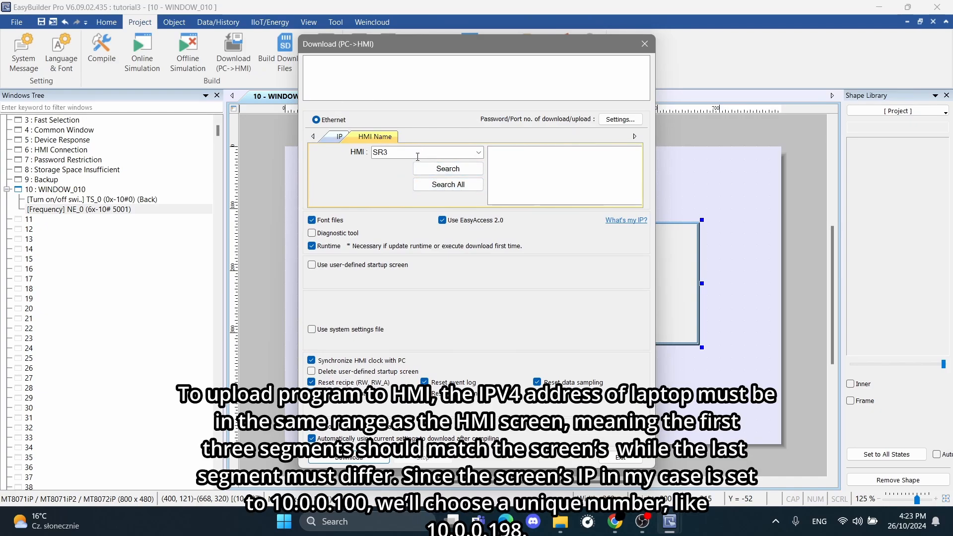
pyautogui.click(339, 137)
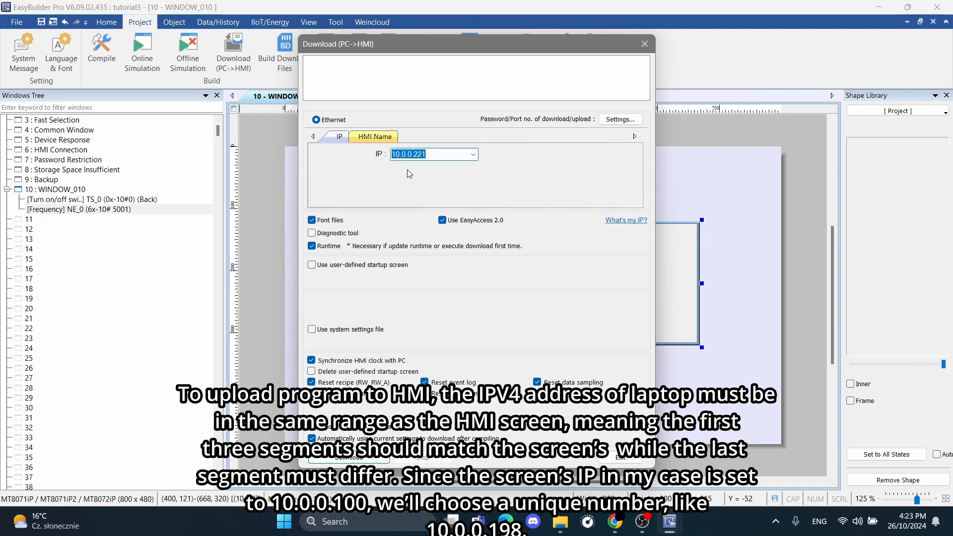
pyautogui.click(432, 158)
pyautogui.press('BackSpace')
pyautogui.press('BackSpace')
pyautogui.press('BackSpace')
pyautogui.write('100')
pyautogui.moveTo(392, 155); pyautogui.dragTo(413, 154)
pyautogui.click(386, 138)
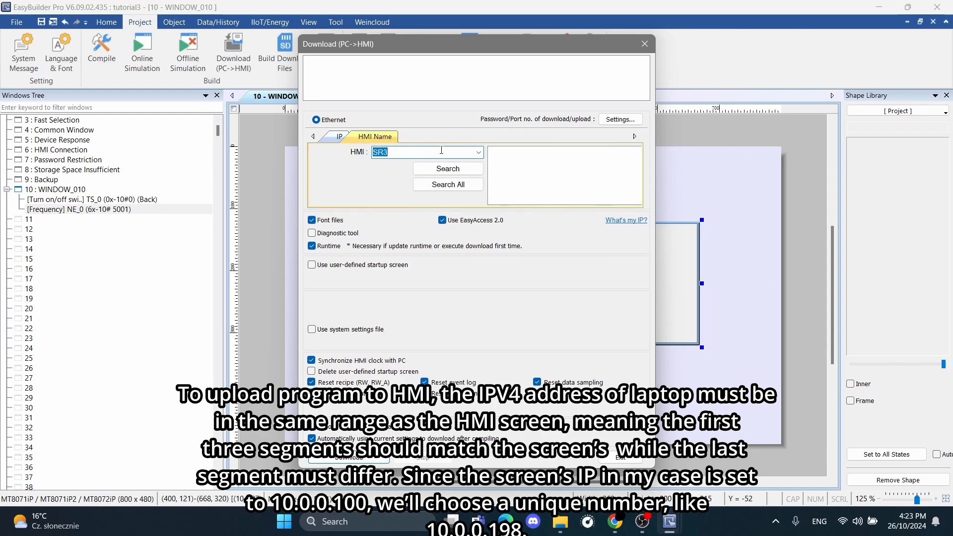
# Switch to the Windows Control Panel and bring up the computer's network adapters in Network Connections.
pyautogui.click(379, 525)
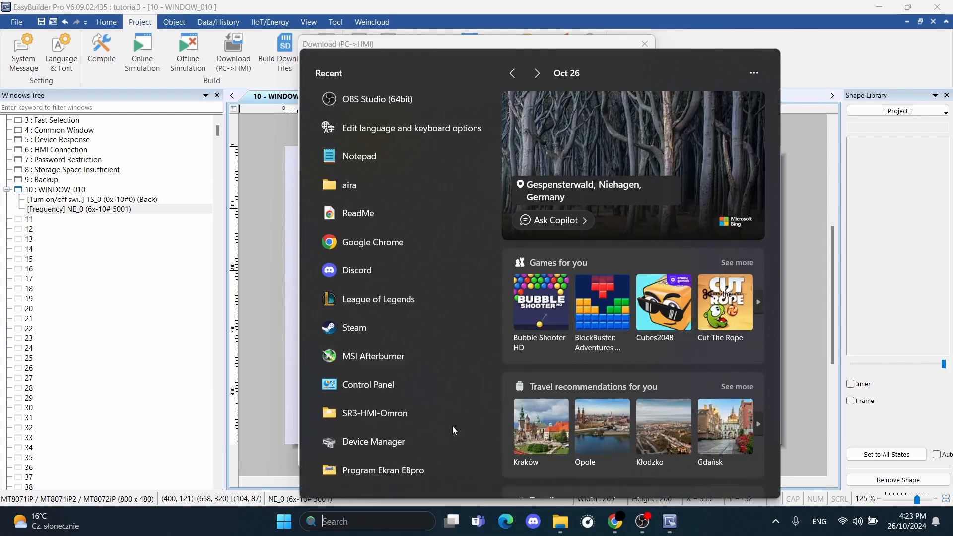
pyautogui.write('contro')
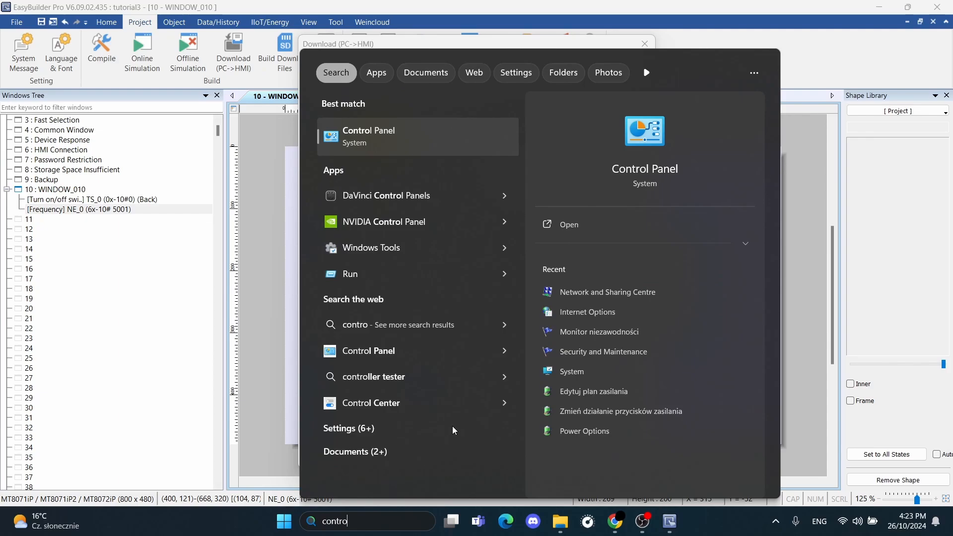
pyautogui.press('Return')
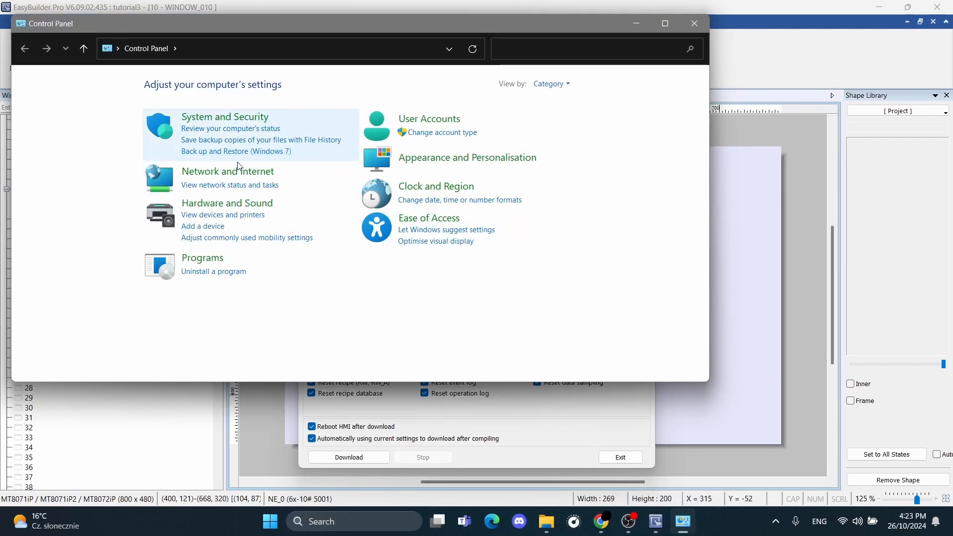
pyautogui.click(228, 171)
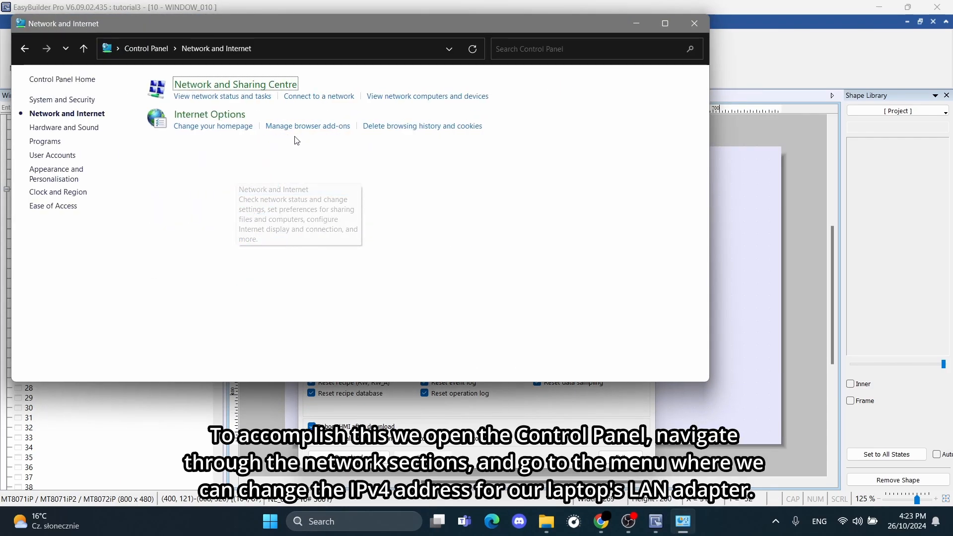
pyautogui.click(206, 101)
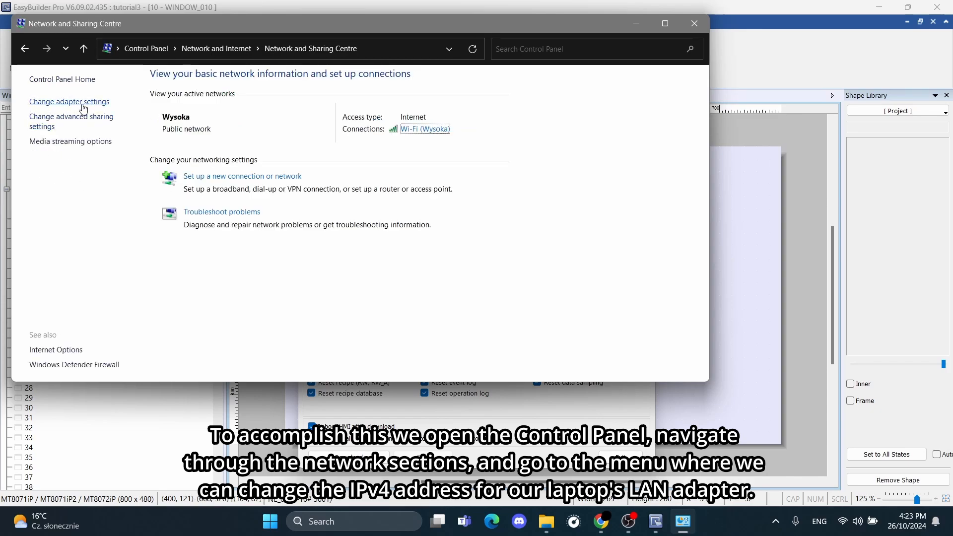
pyautogui.click(83, 105)
# Open the TCP/IPv4 protocol properties of the Wi-Fi adapter.
pyautogui.rightClick(272, 118)
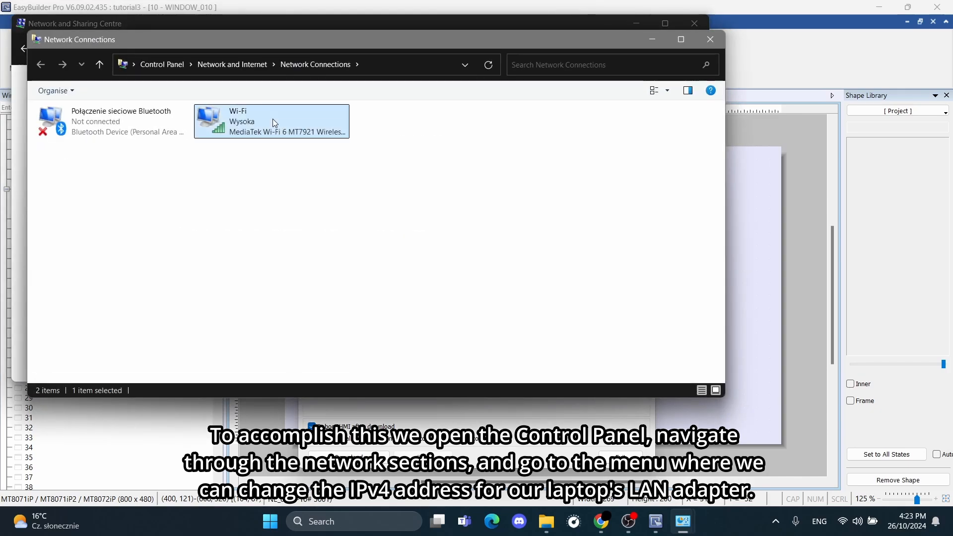
pyautogui.click(317, 253)
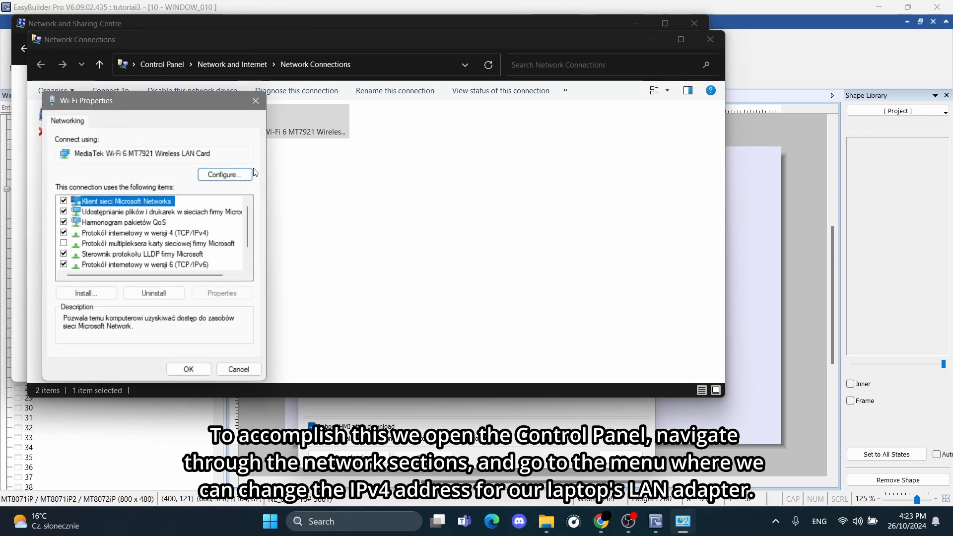
pyautogui.click(193, 236)
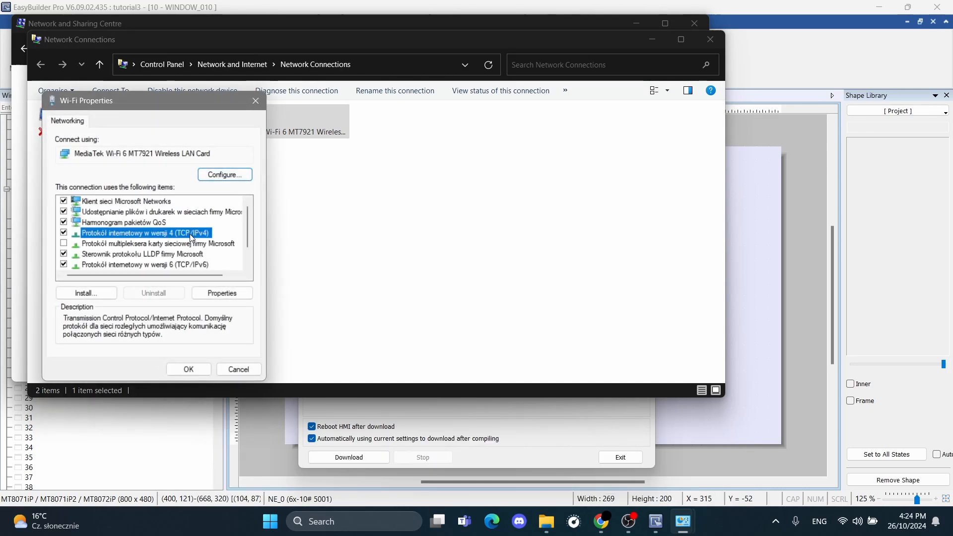
pyautogui.doubleClick(192, 236)
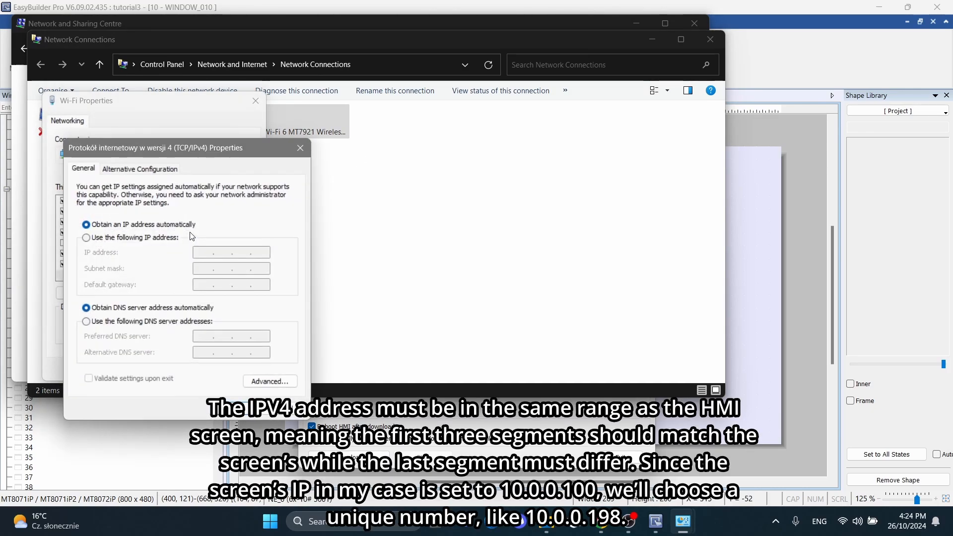
# Assign the Wi-Fi adapter the static IP address 10.0.0.198 with subnet mask 255.0.0.0 and apply the adapter settings.
pyautogui.click(161, 237)
pyautogui.click(205, 255)
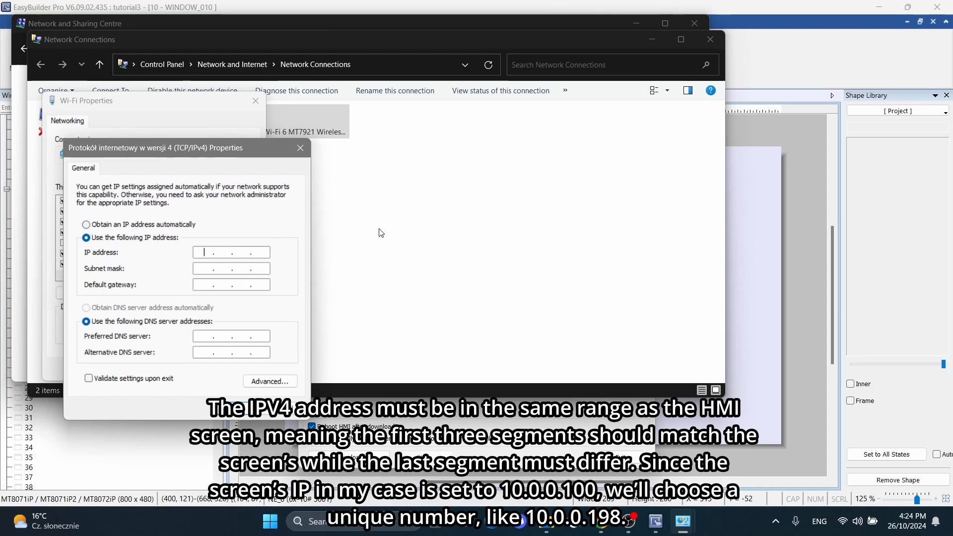
pyautogui.write('10.0.0.')
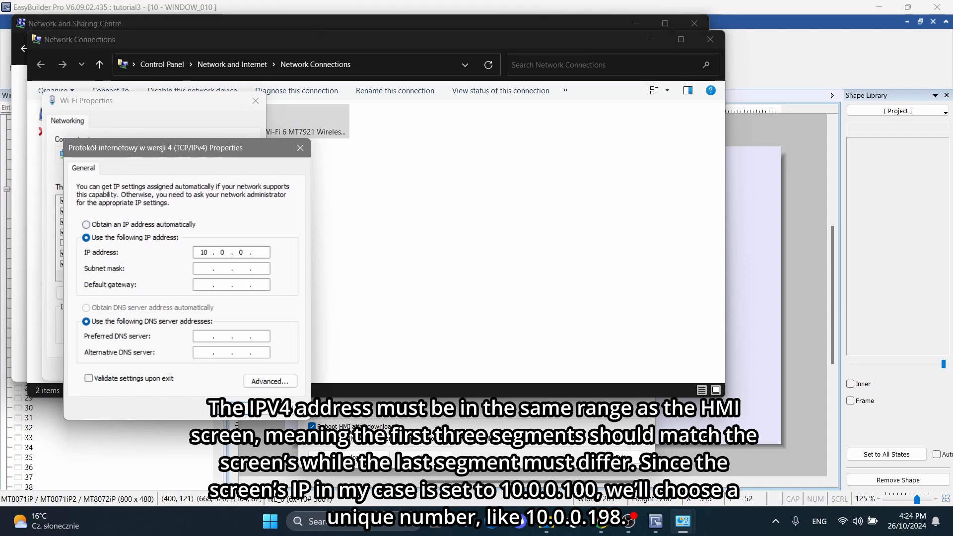
pyautogui.write('198')
pyautogui.click(244, 404)
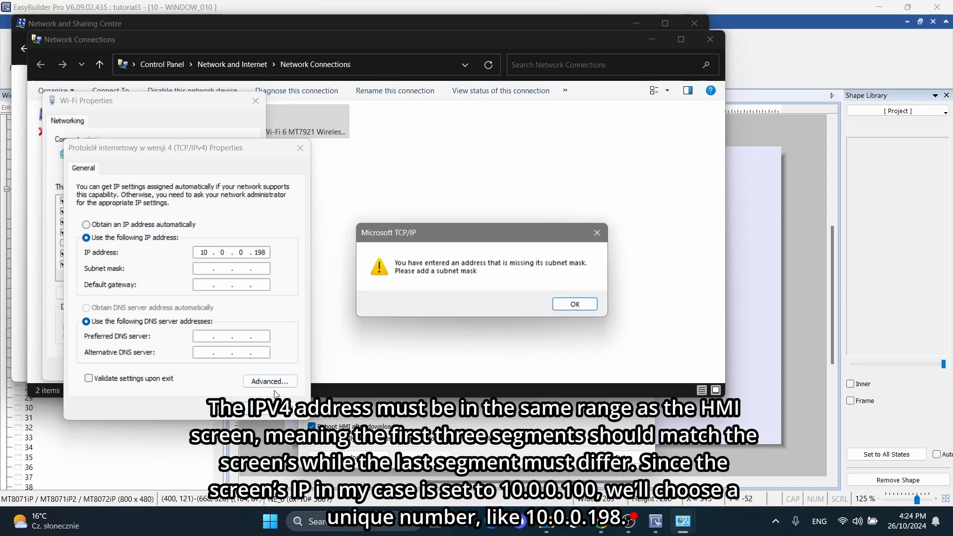
pyautogui.click(583, 308)
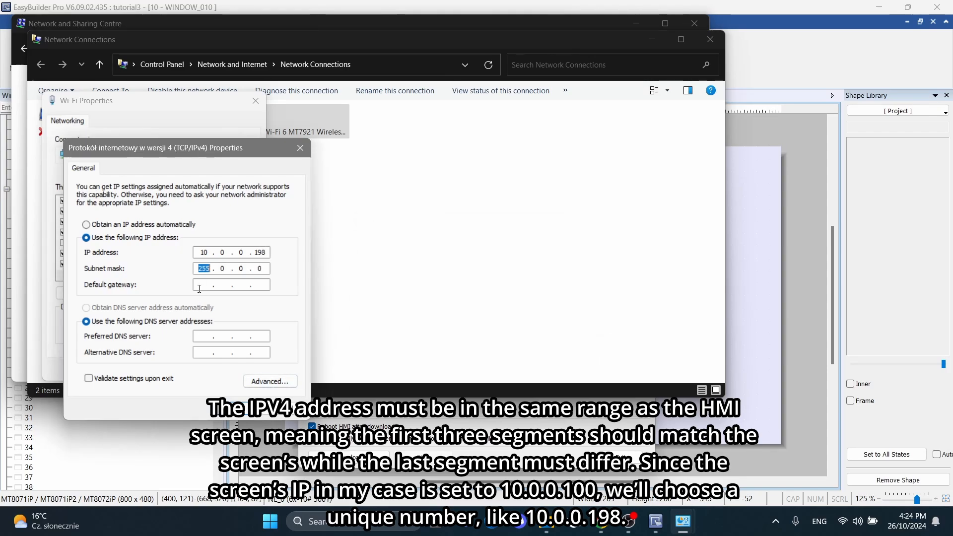
pyautogui.click(244, 405)
pyautogui.click(189, 369)
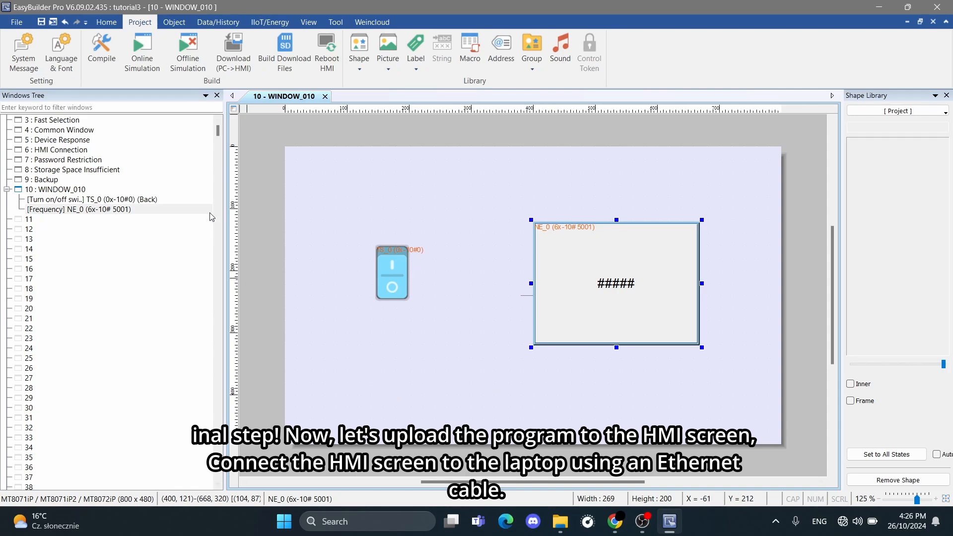
# Back in EasyBuilder Pro, search the network for all HMIs and download the project to the SR3 screen at 10.0.0.100.
pyautogui.click(243, 50)
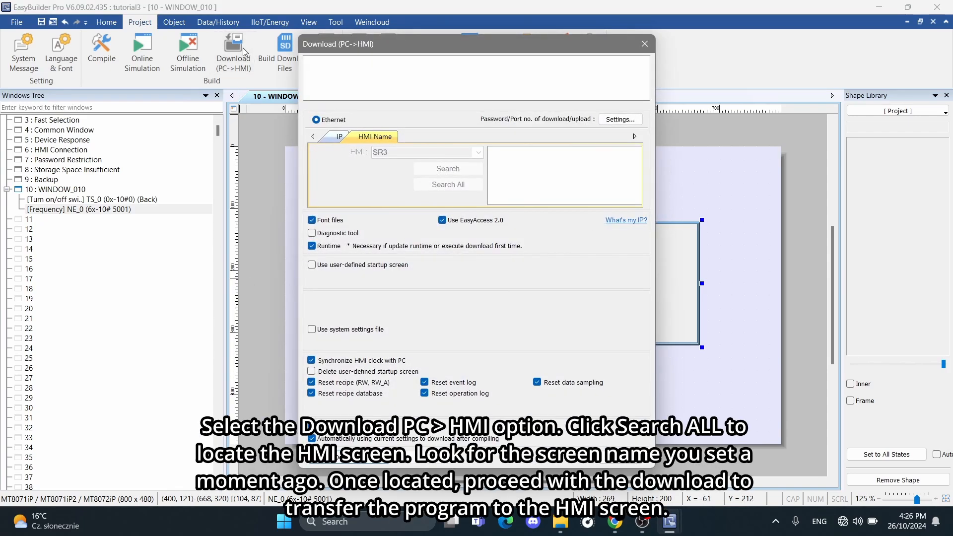
pyautogui.click(452, 186)
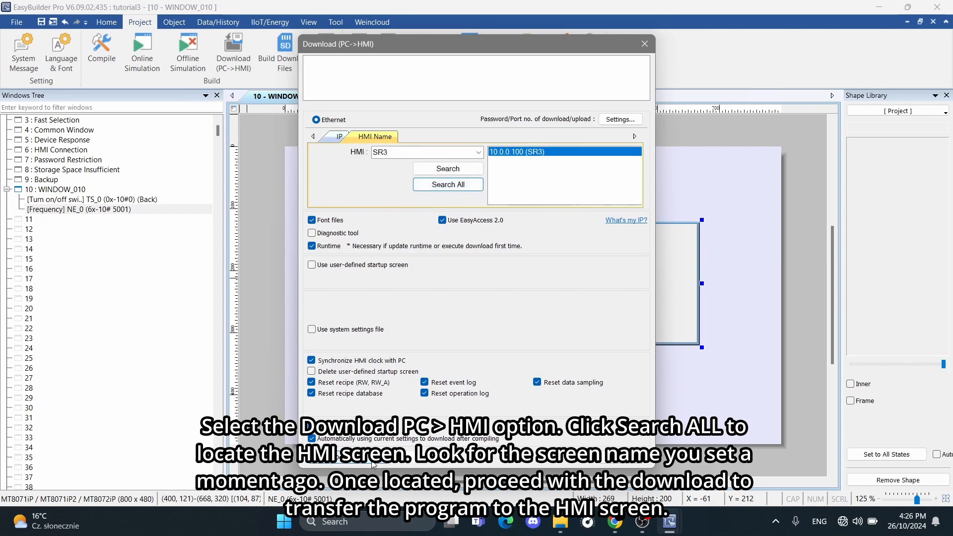
pyautogui.click(374, 464)
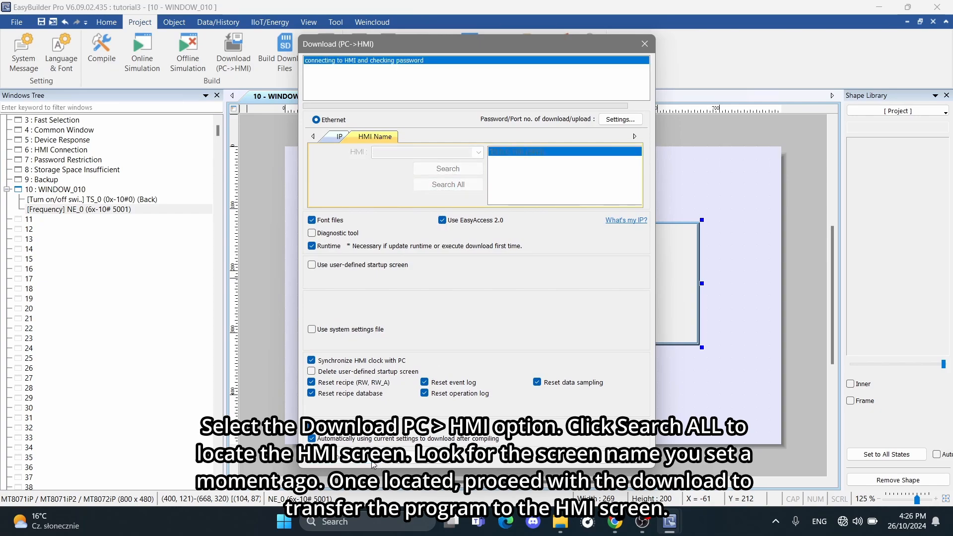